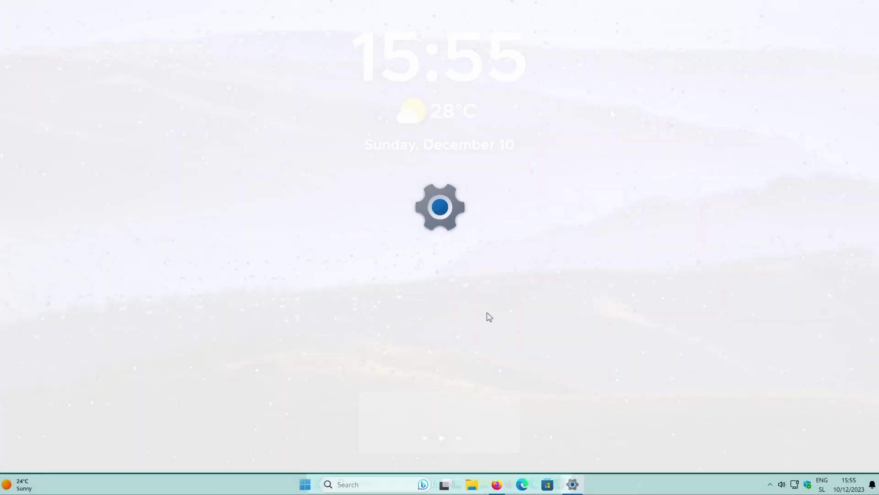
# - Browse the installed apps in Windows Settings and open the options for Lively Wallpaper version 2.0.7.4
pyautogui.click(133, 149)
pyautogui.click(363, 23)
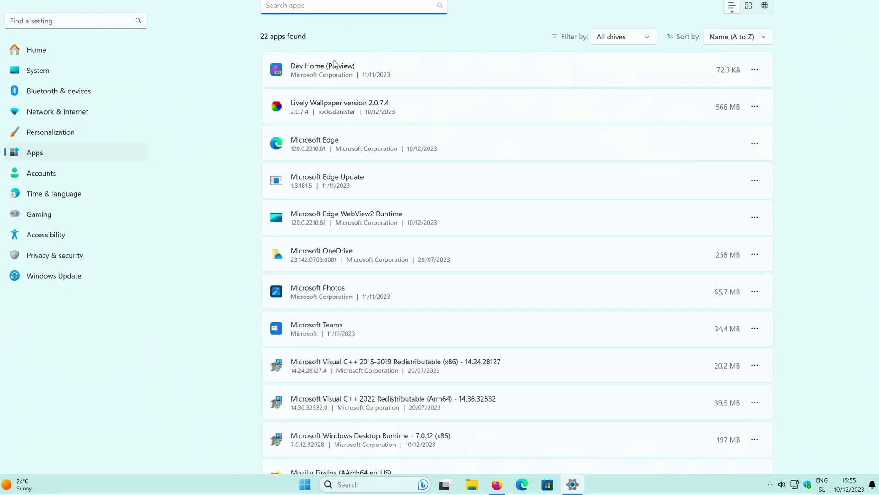
pyautogui.click(755, 107)
pyautogui.click(742, 160)
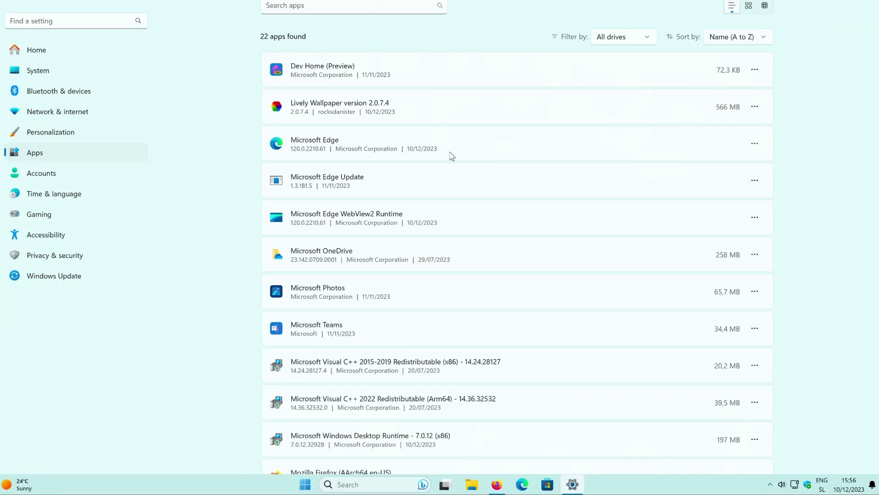
pyautogui.scroll(-15, 467, 206)
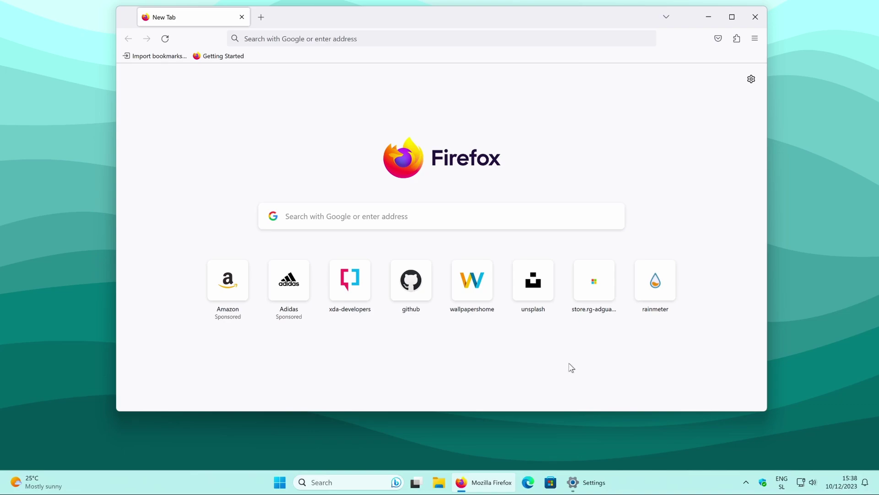
# - Switch to Settings, check the Windows version, and review the taskbar behaviors among the Personalization options
pyautogui.click(590, 482)
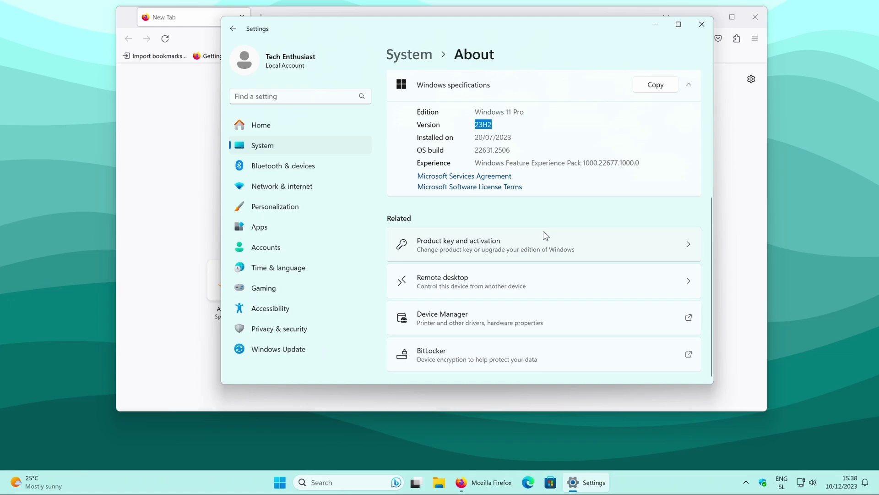
pyautogui.click(372, 180)
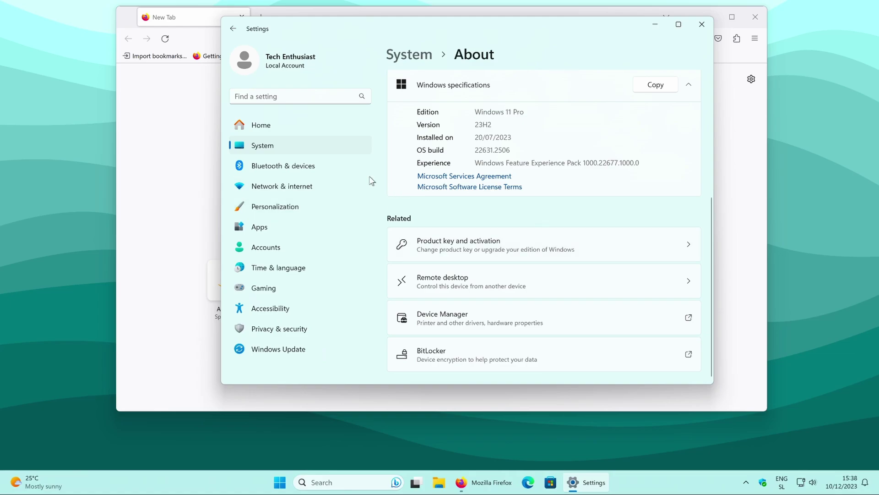
pyautogui.click(298, 211)
pyautogui.click(464, 270)
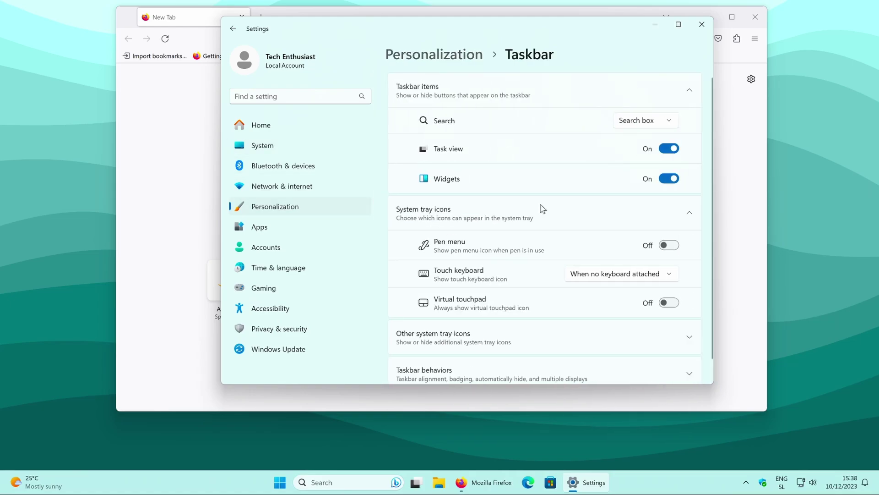
pyautogui.scroll(-5, 526, 188)
pyautogui.scroll(-3, 503, 224)
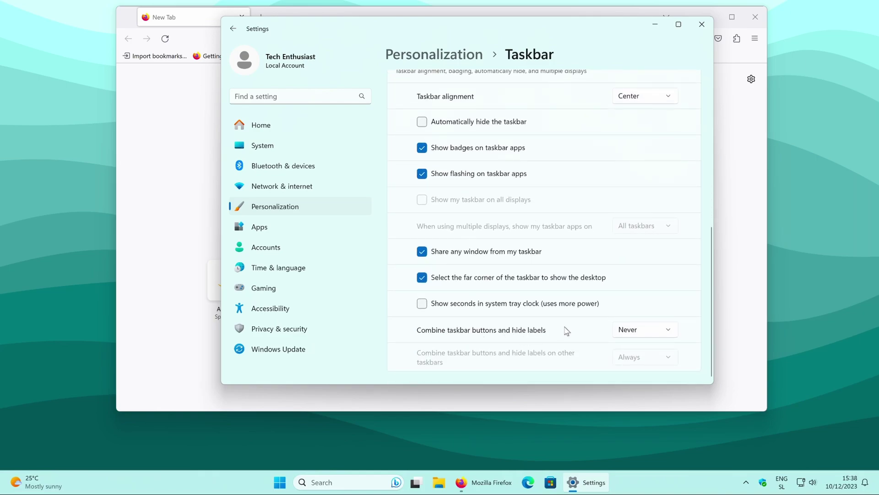
# - Switch to Firefox and search Google for "start all back"
pyautogui.hotkey('alt', 'Tab')
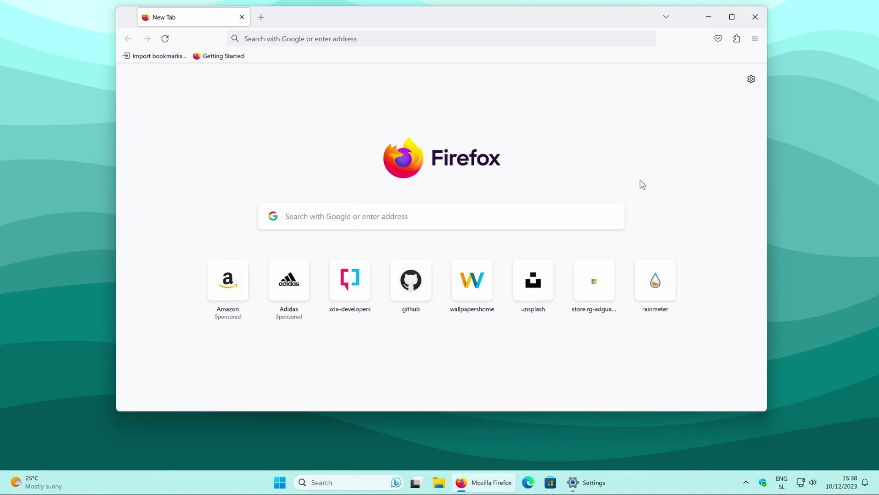
pyautogui.click(550, 222)
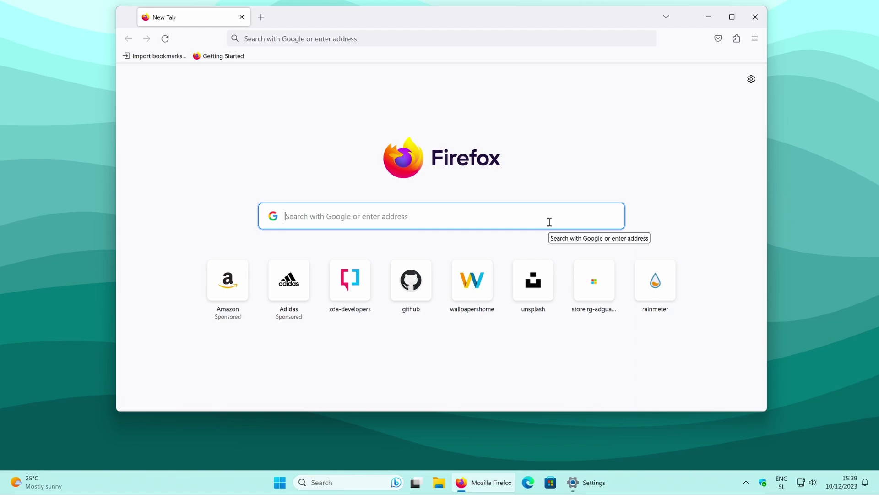
pyautogui.write('st')
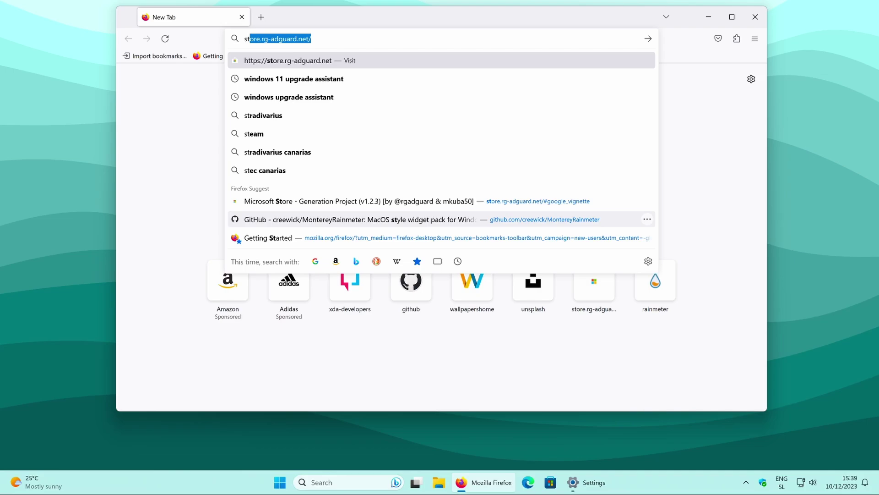
pyautogui.press('BackSpace')
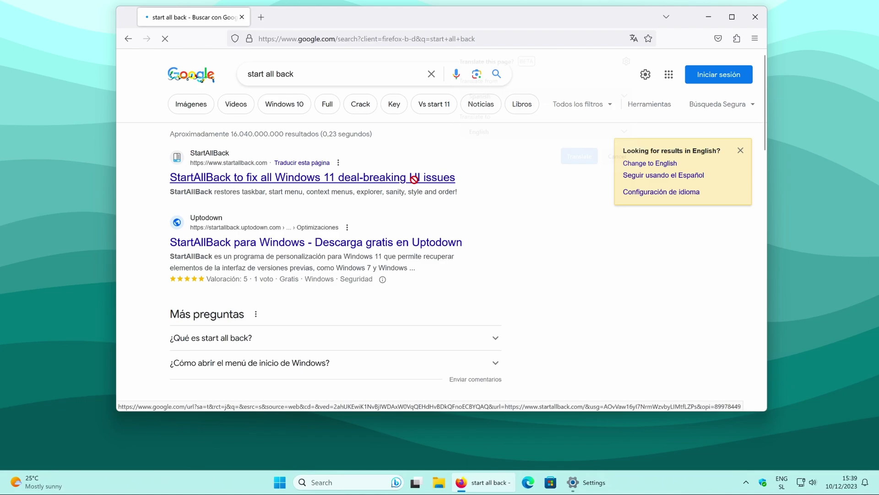
# - Open the official StartAllBack website from the search results and download v3.7.1
pyautogui.click(389, 177)
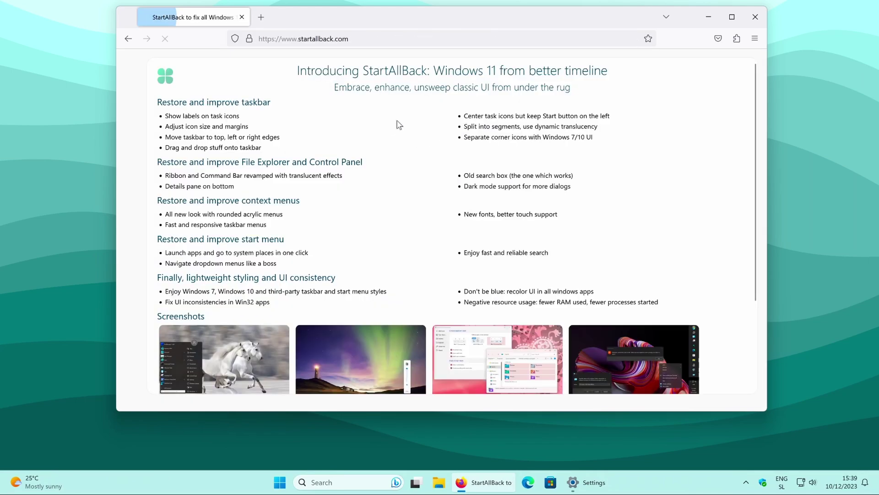
pyautogui.scroll(-3, 399, 125)
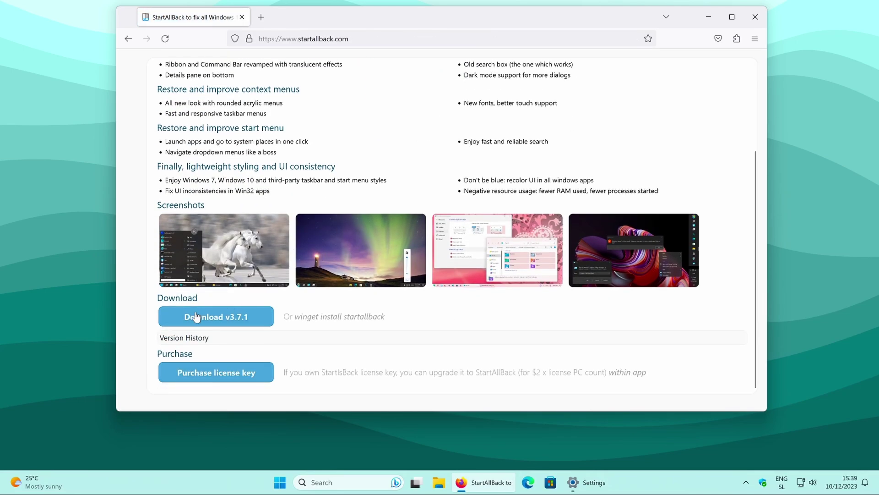
pyautogui.click(229, 318)
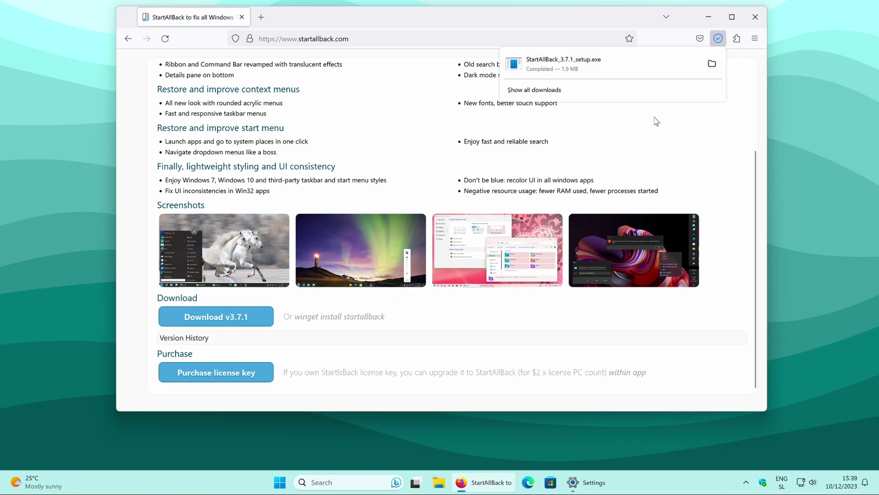
# - Run the downloaded StartAllBack setup file and install it for everyone, allowing it to make changes to the device
pyautogui.click(626, 69)
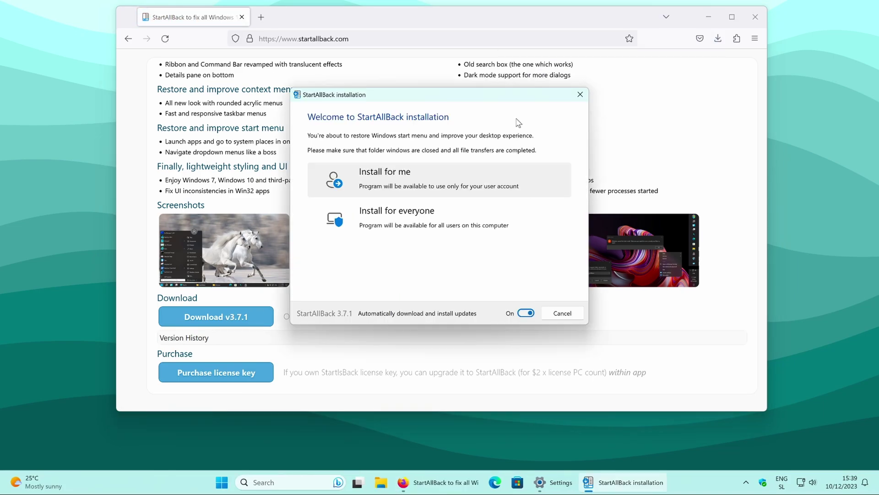
pyautogui.click(415, 215)
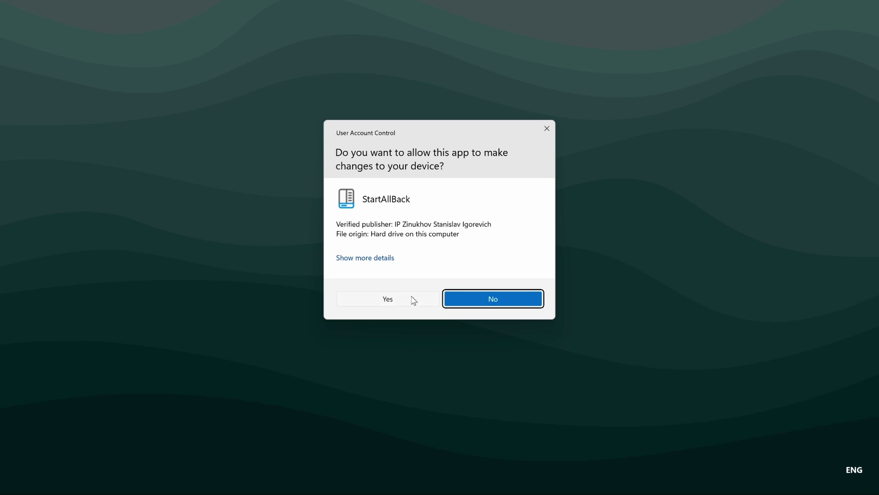
pyautogui.click(408, 295)
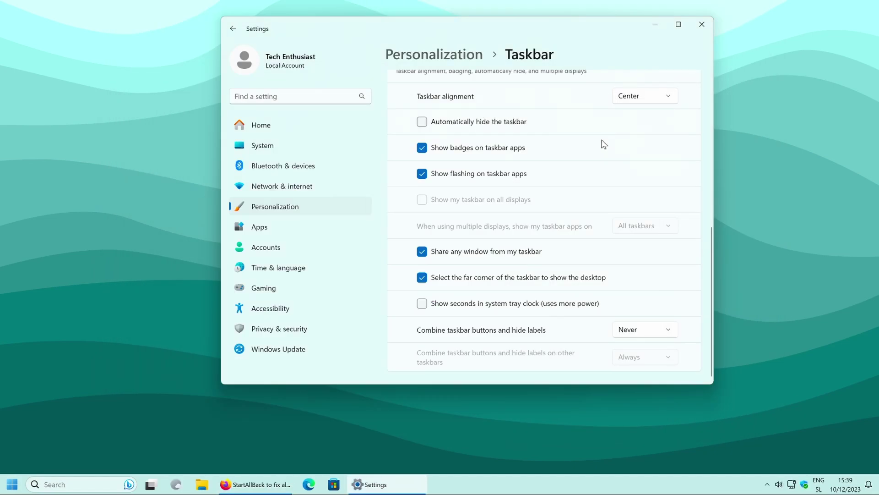
# - Minimize Settings, apply the Proper 11 theme in the StartAllBack configuration, and view its Start menu options
pyautogui.click(655, 24)
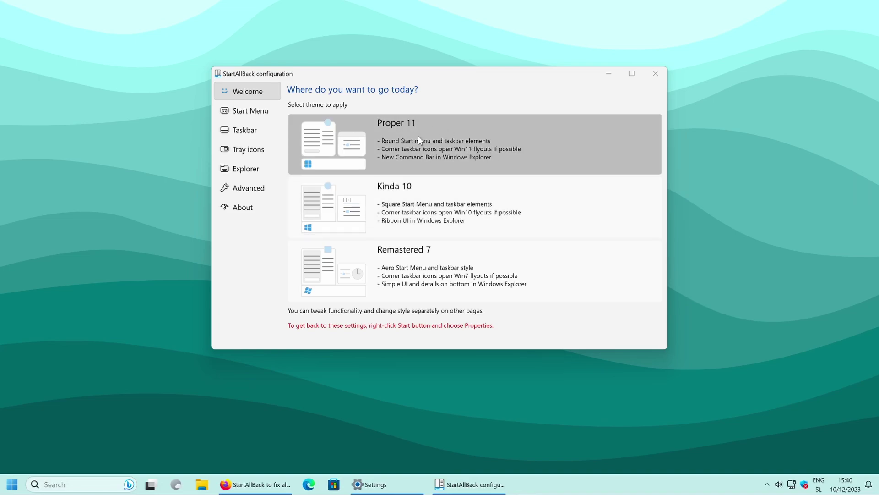
pyautogui.click(451, 128)
pyautogui.click(250, 111)
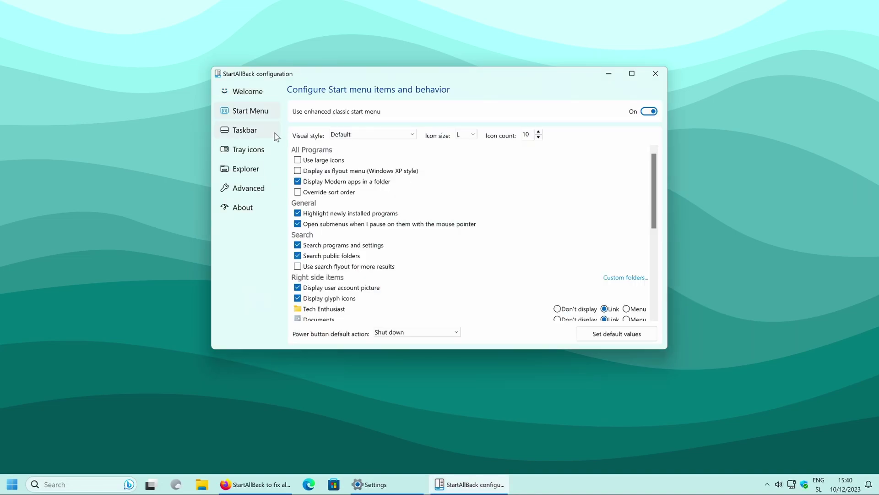
# - Set StartAllBack's taskbar buttons to combine as "Always, hide labels" and enable centered task icons
pyautogui.click(265, 132)
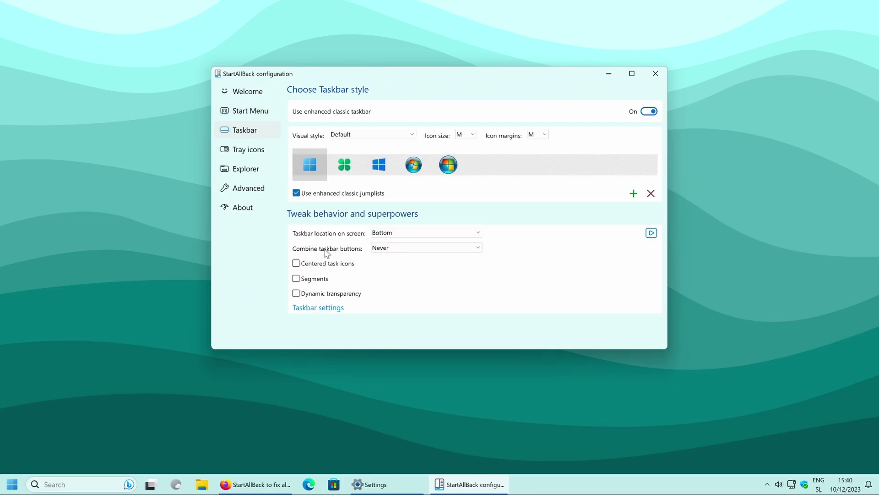
pyautogui.click(390, 247)
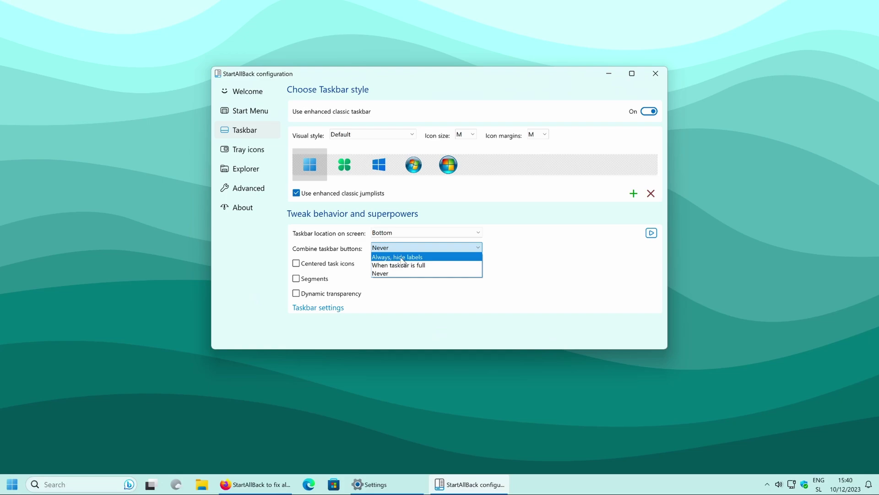
pyautogui.click(402, 258)
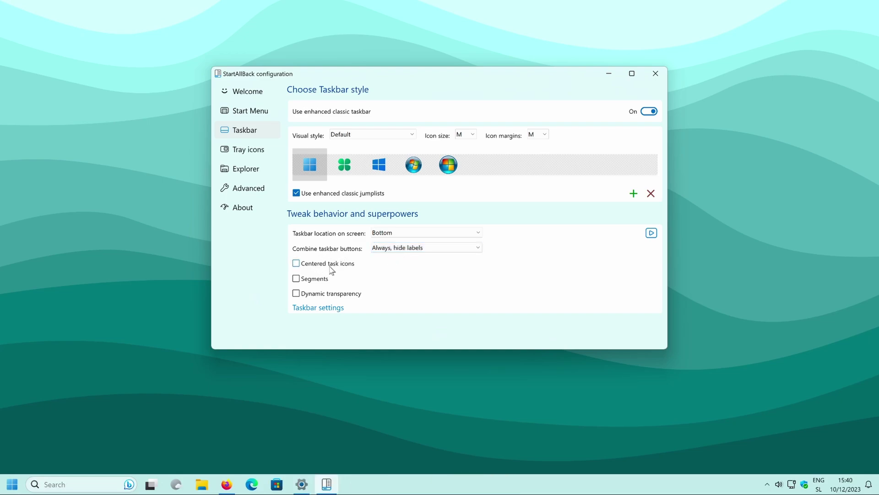
pyautogui.click(333, 265)
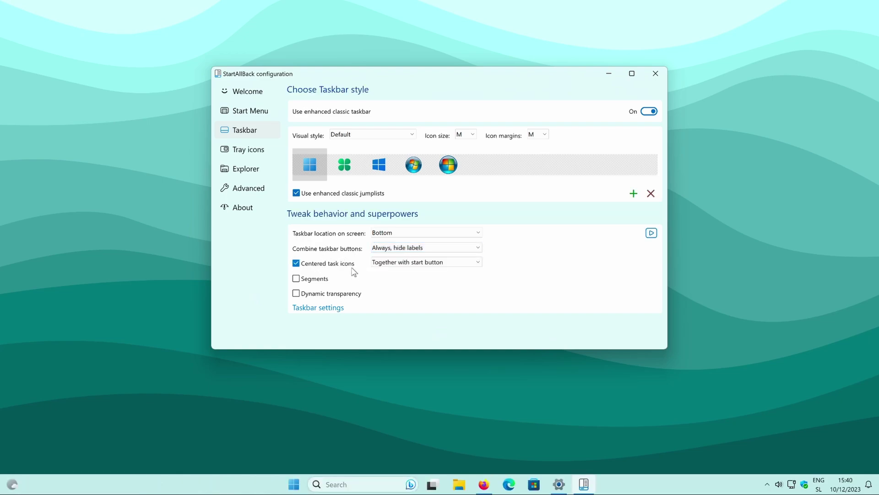
# - Enable taskbar segments with "Just central segment" and turn on dynamic transparency
pyautogui.click(323, 279)
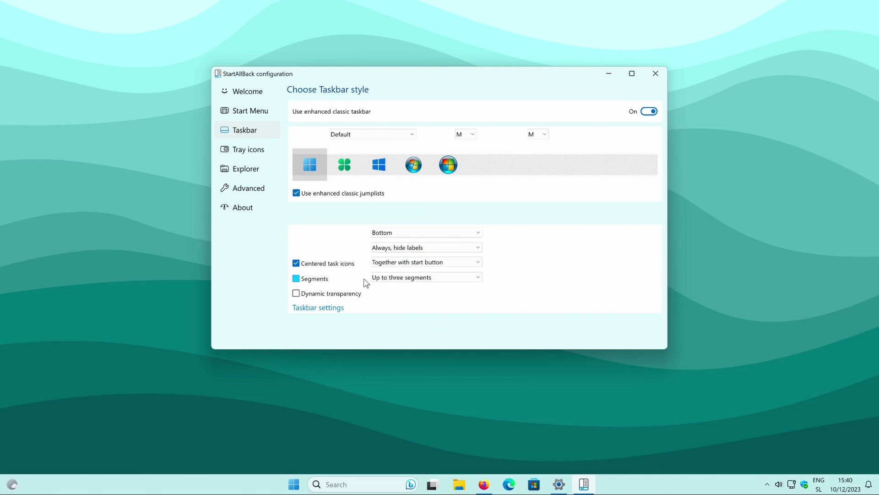
pyautogui.click(390, 278)
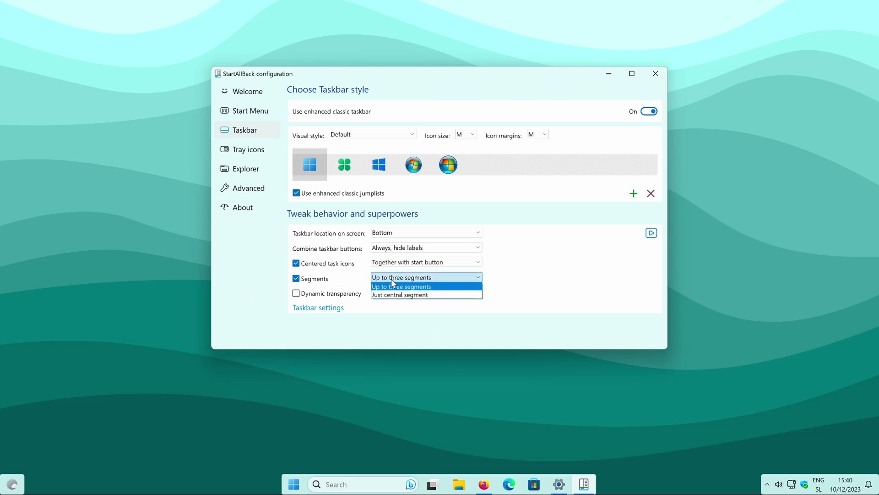
pyautogui.click(408, 295)
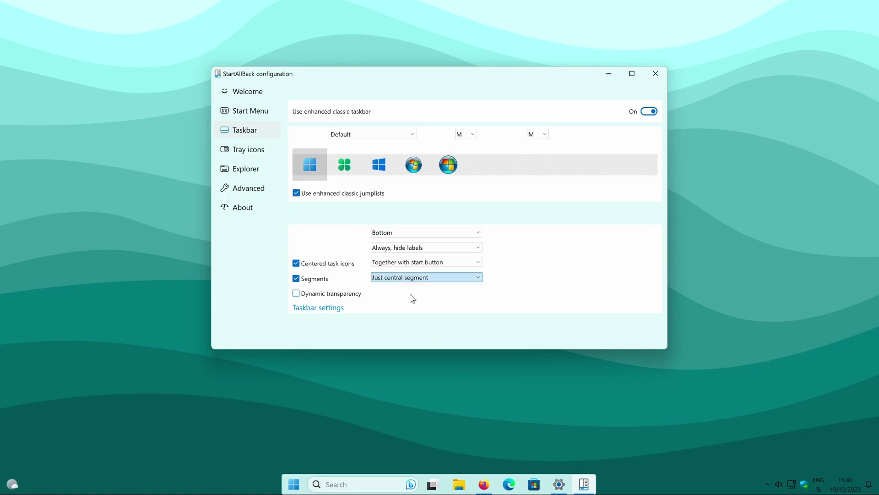
pyautogui.click(346, 295)
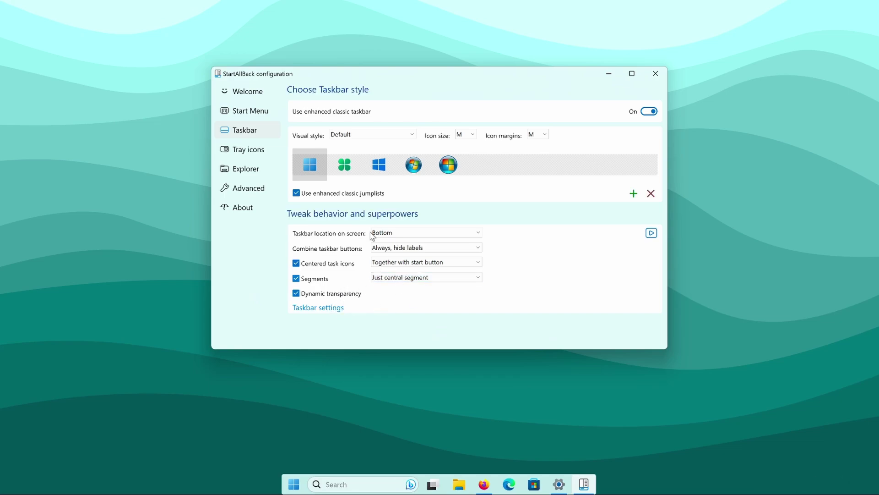
# - Review the tray icon, Explorer, advanced and taskbar options of StartAllBack, and close its configuration window
pyautogui.click(267, 149)
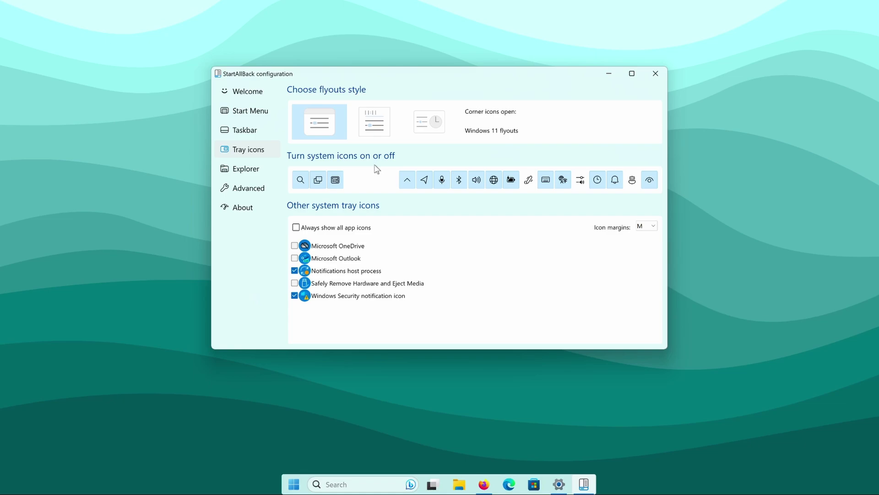
pyautogui.click(274, 167)
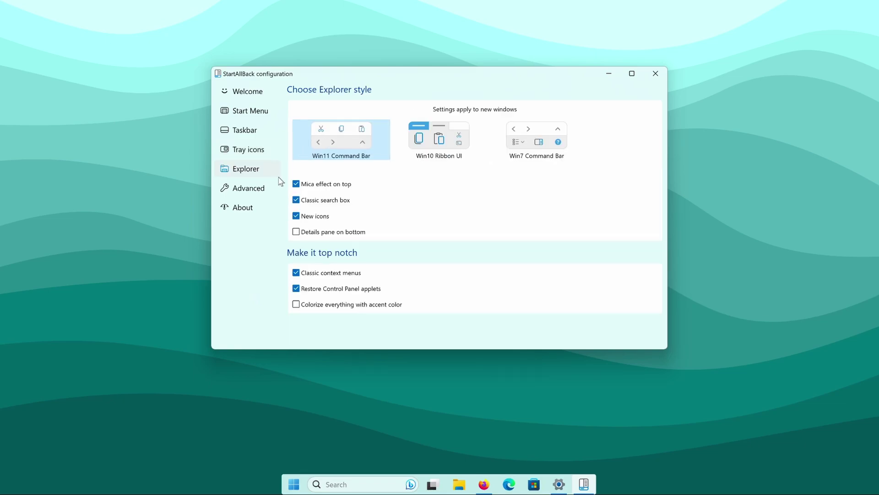
pyautogui.click(271, 191)
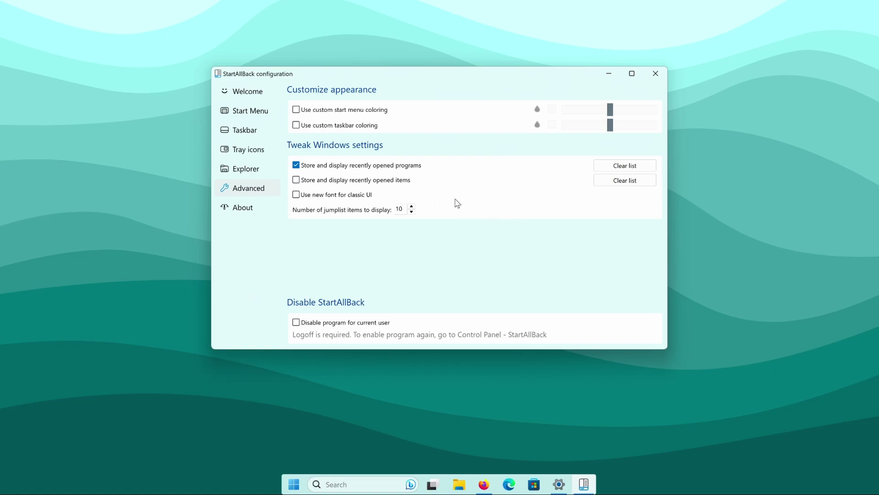
pyautogui.click(268, 138)
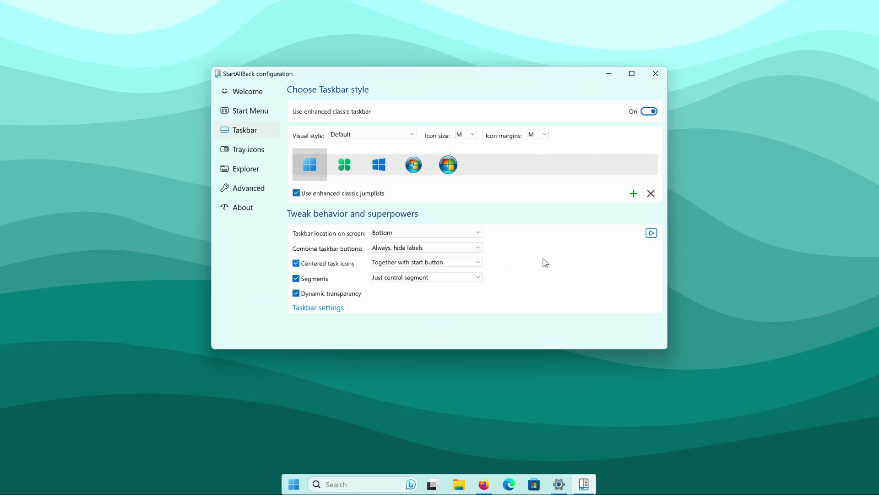
pyautogui.click(656, 73)
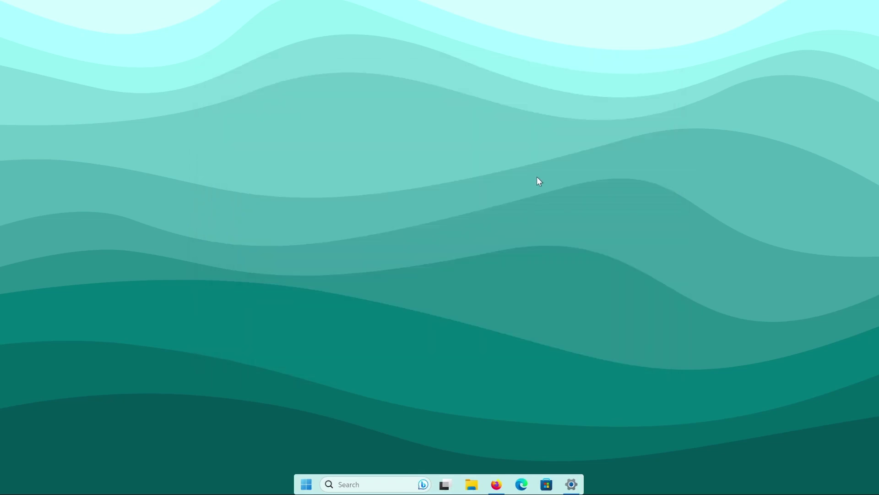
# - Switch to Firefox, open rainmeter.net in a new tab, and download the Rainmeter 4.5.18 installer
pyautogui.click(497, 485)
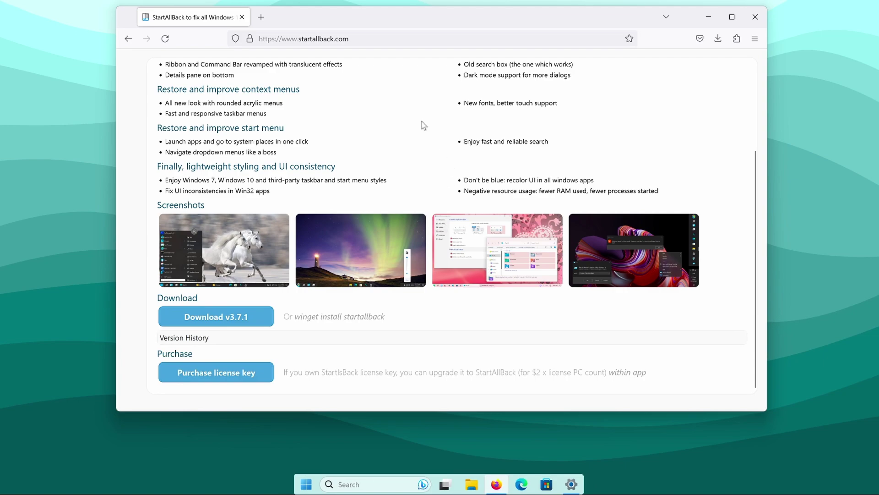
pyautogui.click(261, 18)
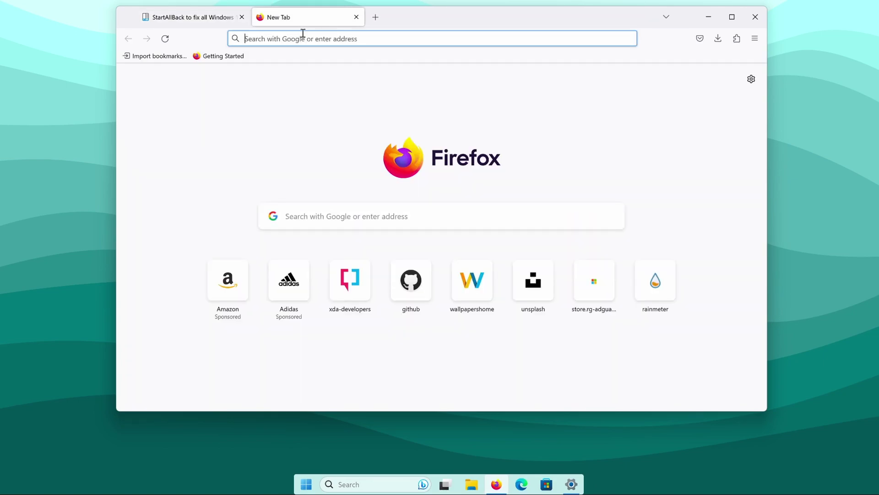
pyautogui.click(302, 37)
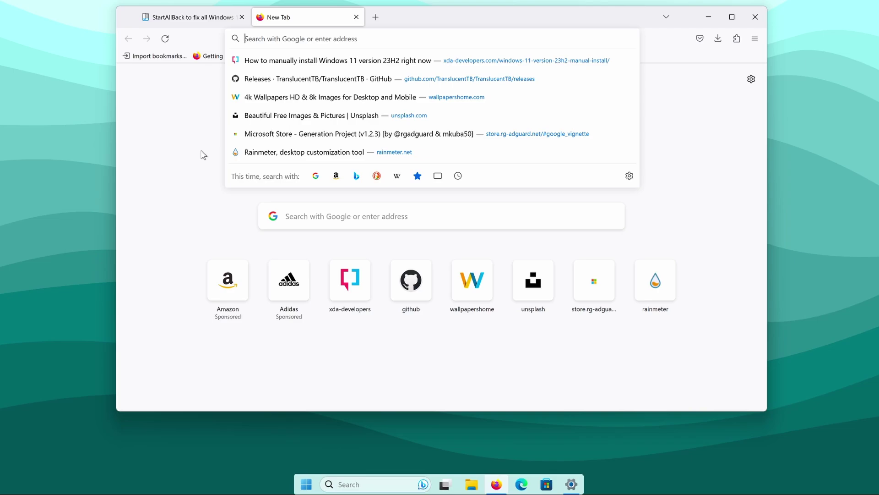
pyautogui.write('rai')
pyautogui.click(414, 165)
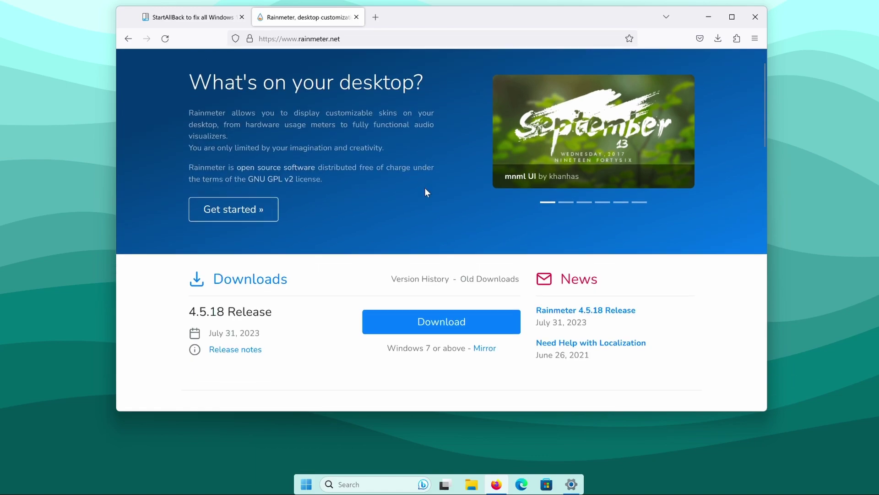
pyautogui.click(458, 299)
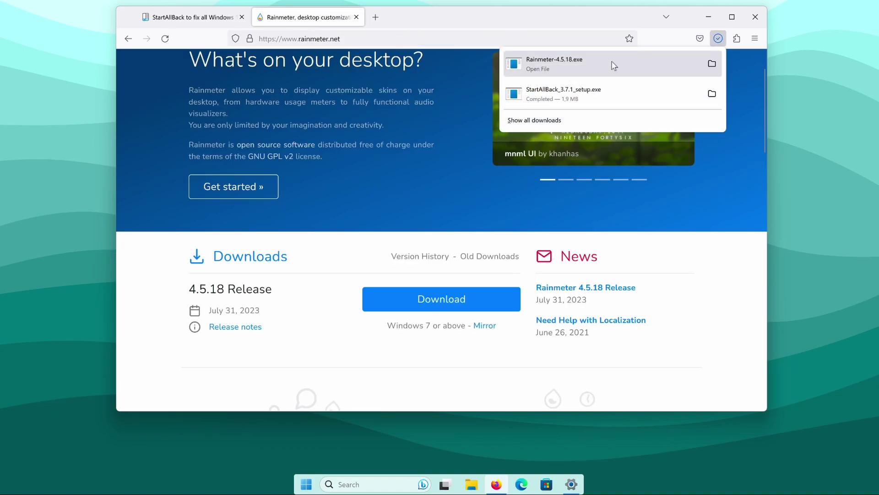
# - Run the downloaded Rainmeter installer in English with the standard installation and finish setup with Run Rainmeter enabled
pyautogui.click(611, 67)
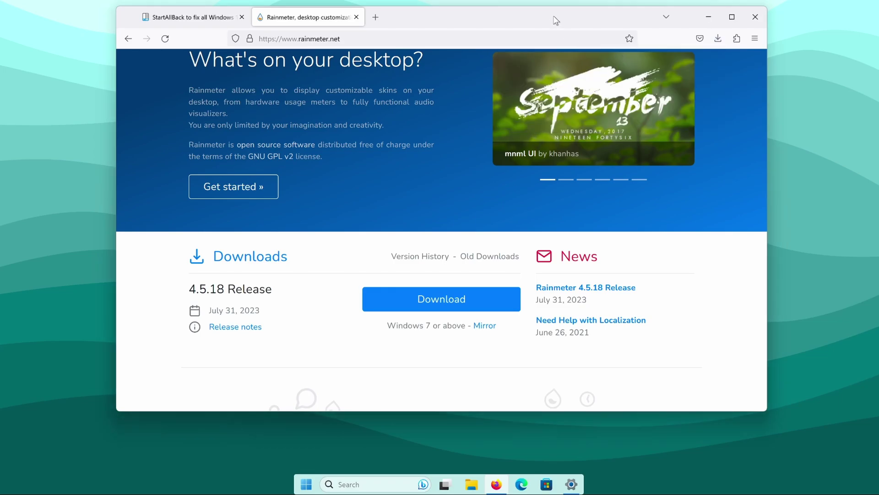
pyautogui.click(708, 17)
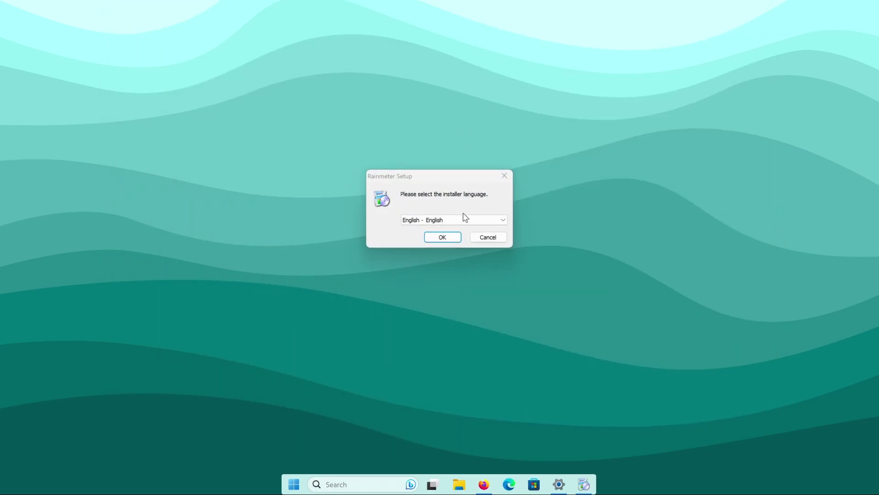
pyautogui.click(454, 238)
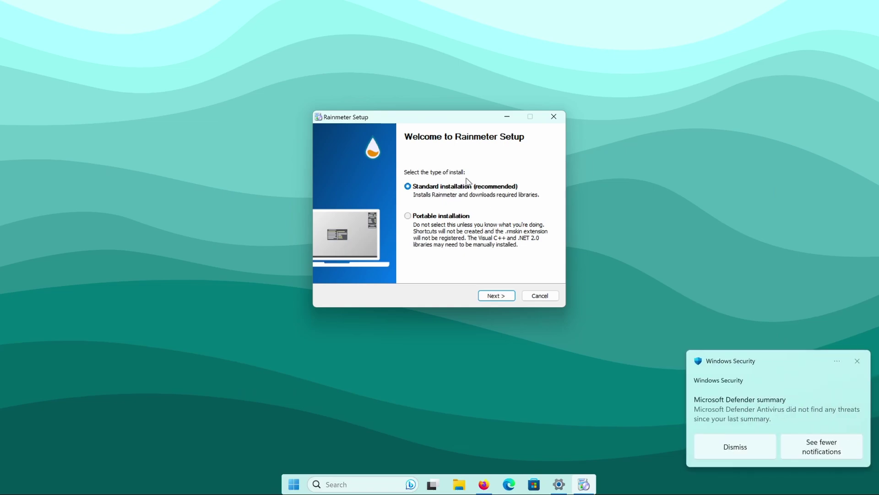
pyautogui.click(497, 295)
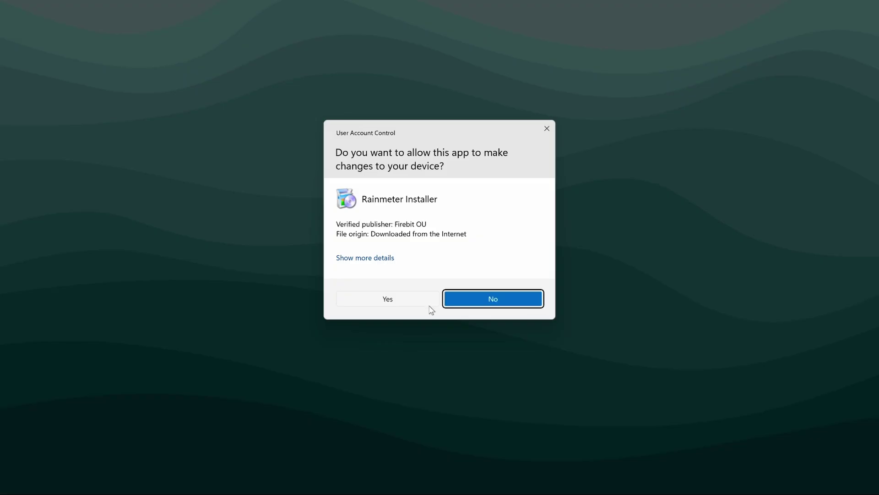
pyautogui.click(418, 302)
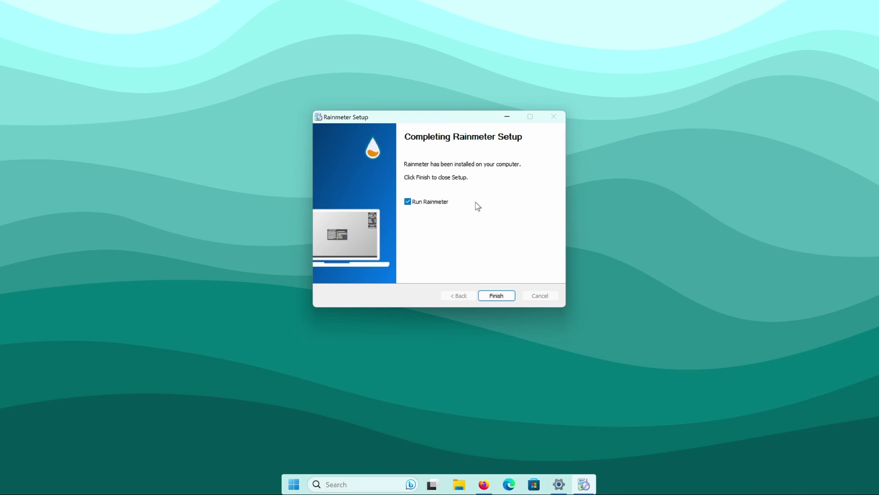
pyautogui.click(496, 295)
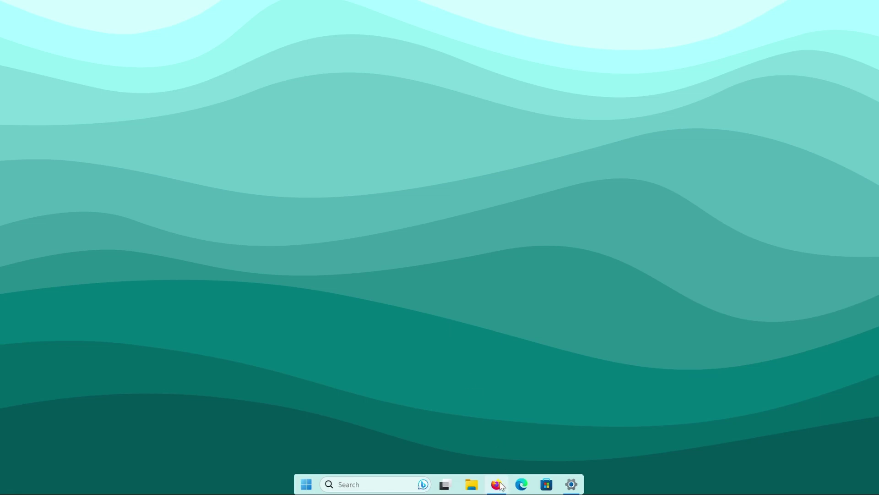
# - Search for "jax core github" in a new Firefox tab and open the Jax-Core/JaxCore repository
pyautogui.click(496, 484)
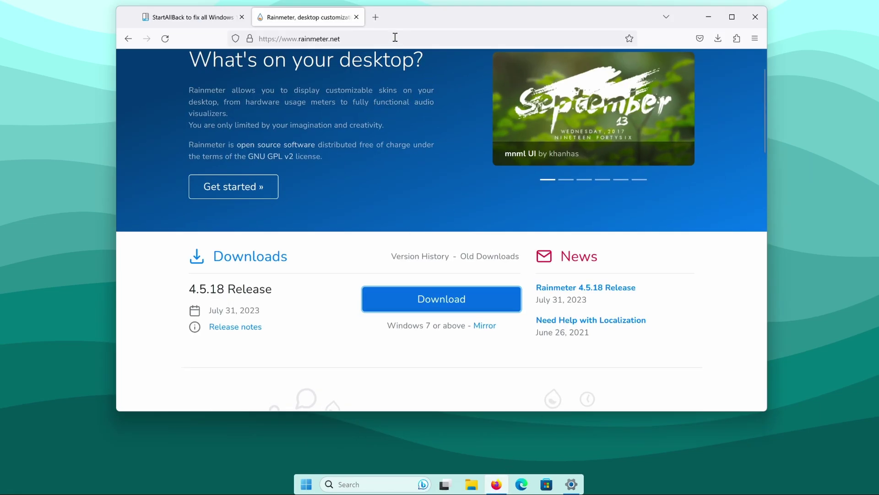
pyautogui.click(377, 16)
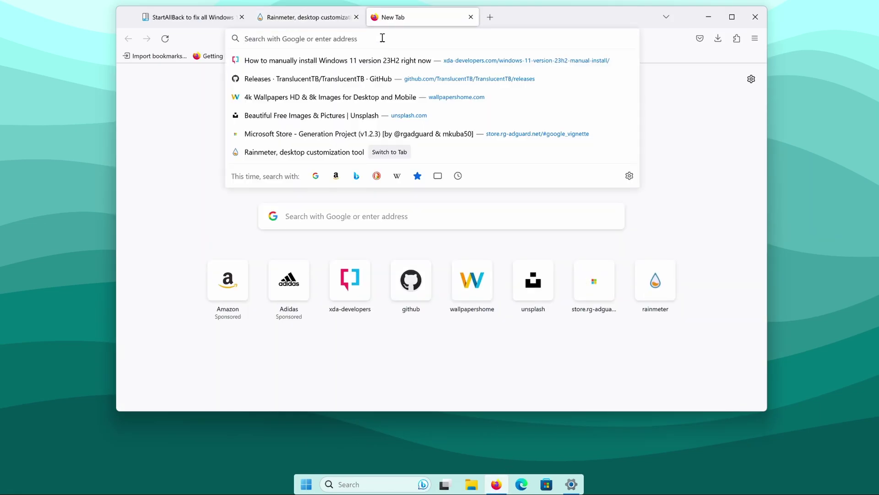
pyautogui.write('jax core github')
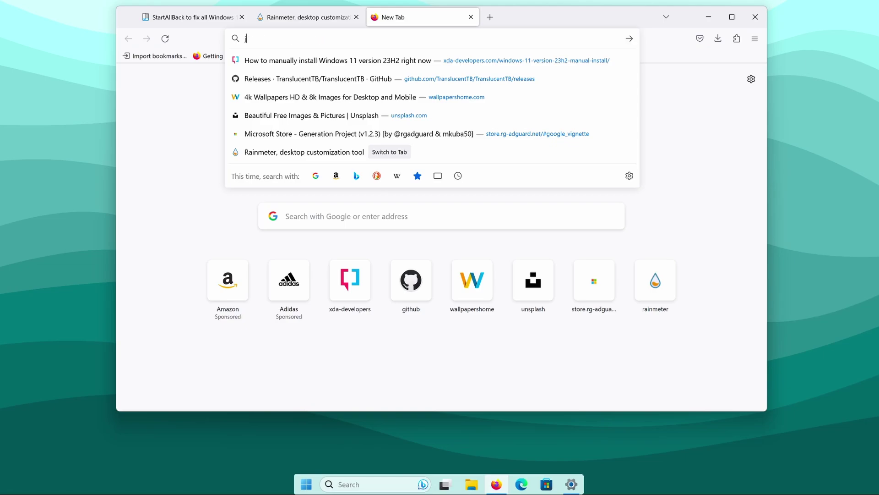
pyautogui.press('Return')
pyautogui.click(302, 176)
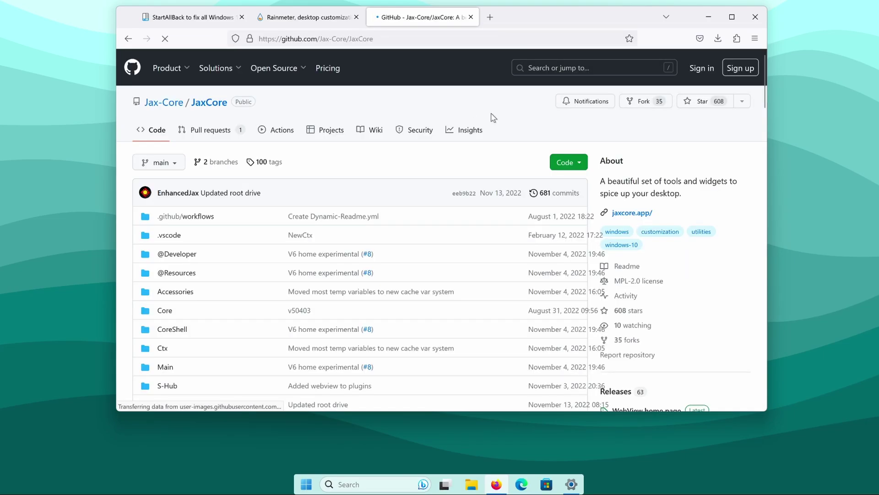
# - Download JaxCore_v50410.rmskin from the latest release of the JaxCore repository
pyautogui.scroll(-5, 619, 120)
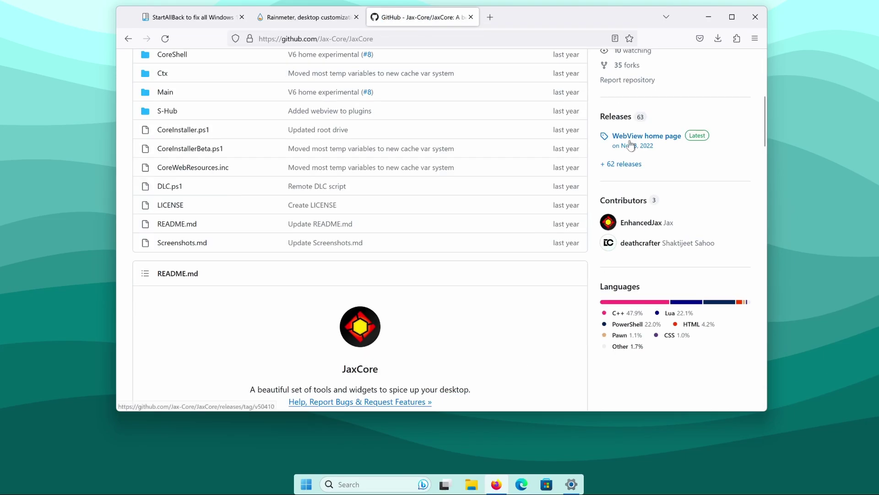
pyautogui.click(616, 117)
pyautogui.scroll(-3, 438, 148)
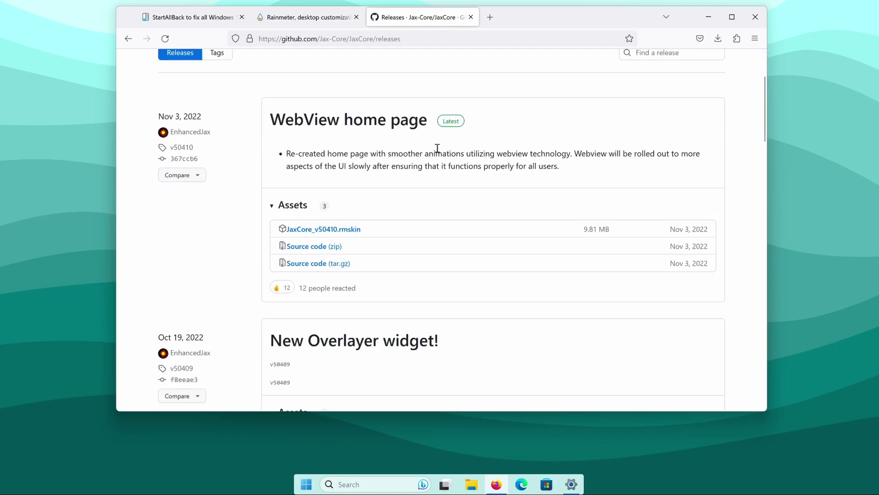
pyautogui.click(364, 229)
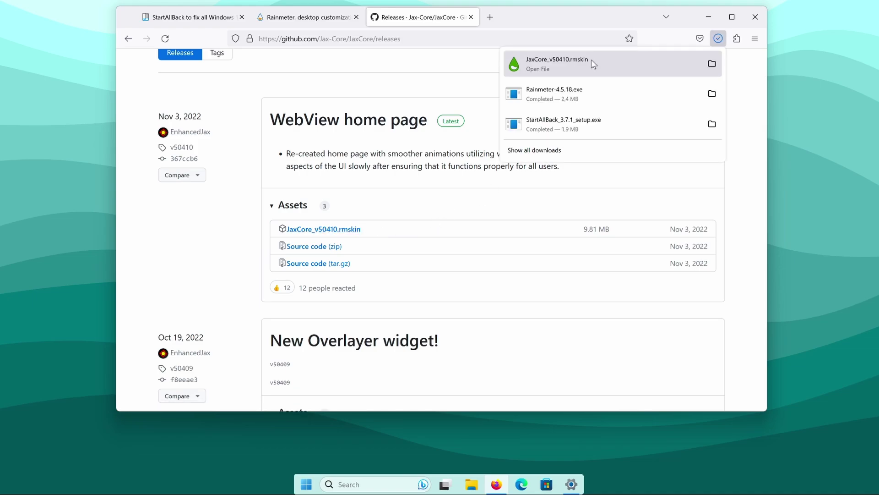
# - Install the downloaded JaxCore skin with its included skins loaded, and get started with JaxCore
pyautogui.click(593, 67)
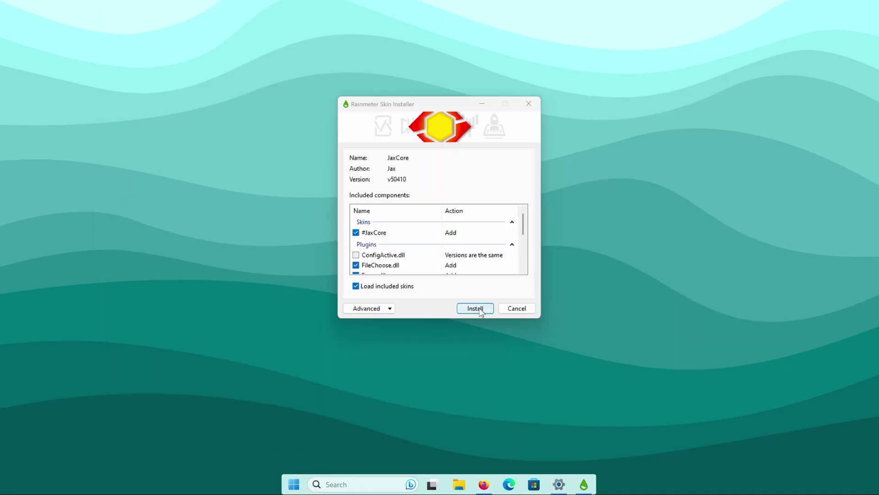
pyautogui.click(476, 308)
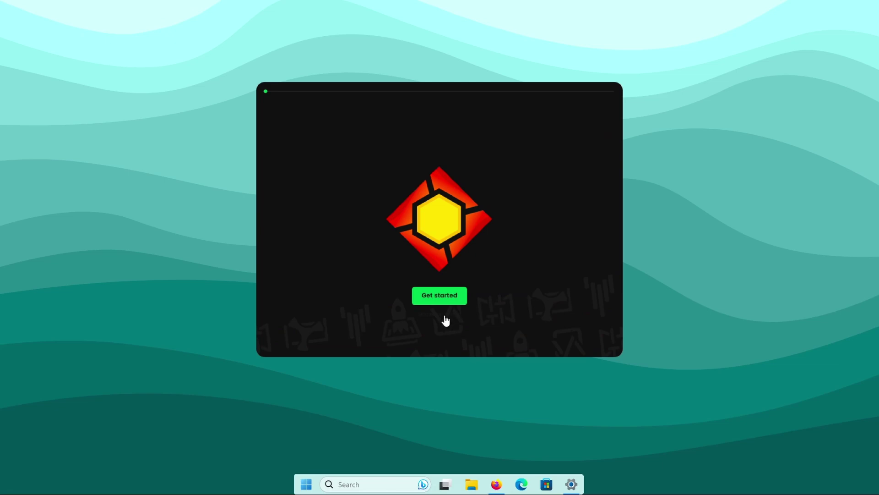
pyautogui.click(445, 316)
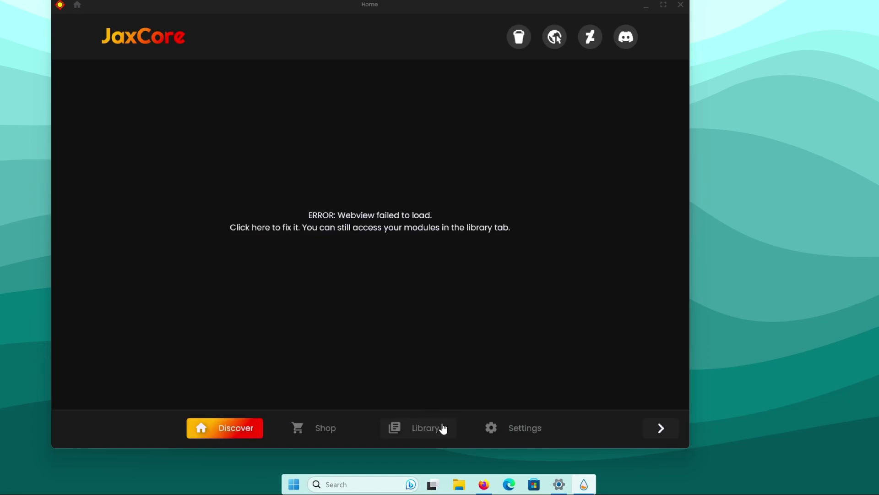
# - Install the ModularClocks widget from the JaxCore library and activate it
pyautogui.click(443, 428)
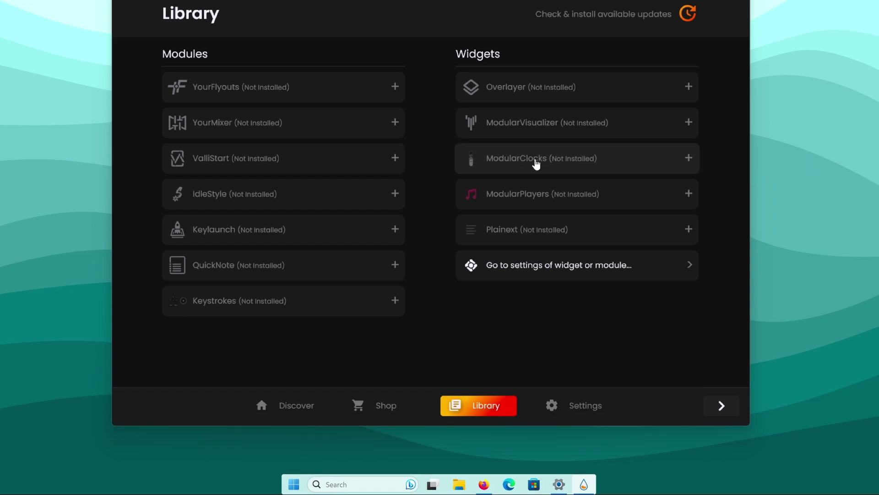
pyautogui.click(542, 160)
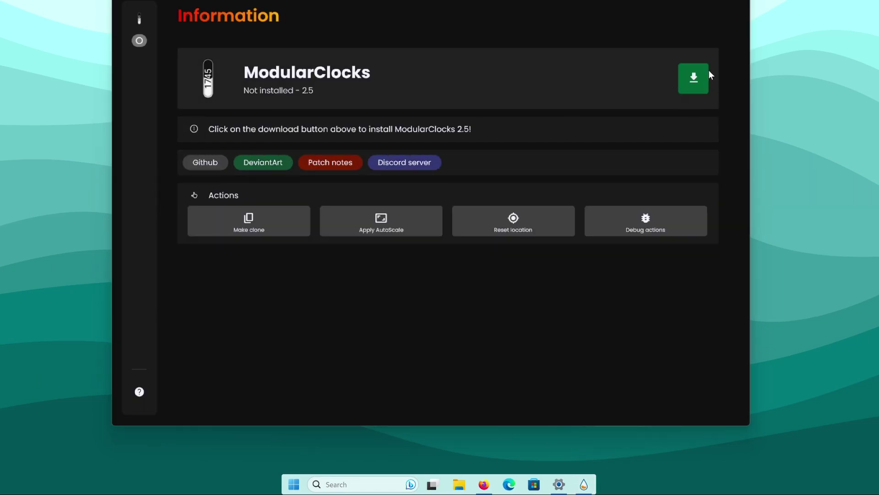
pyautogui.click(682, 82)
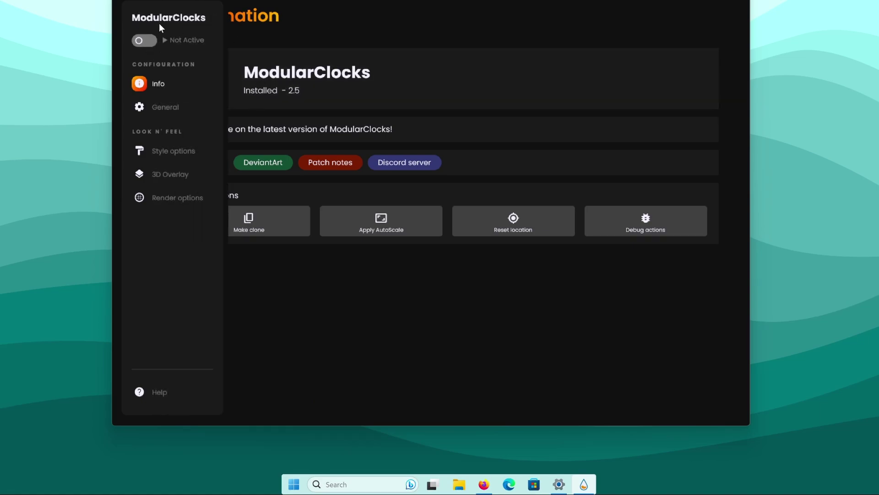
pyautogui.click(143, 40)
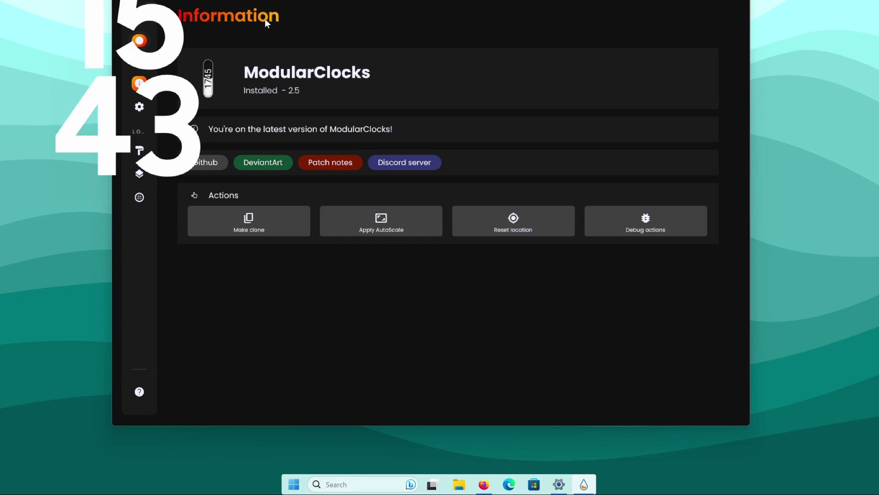
# - Set the ModularClocks clock style to Smart, the one with time, weather and date
pyautogui.moveTo(172, 110)
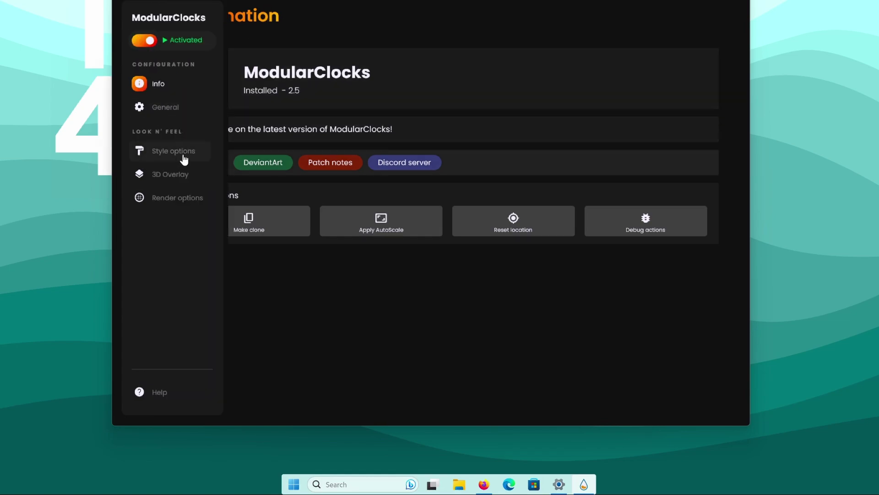
pyautogui.click(163, 108)
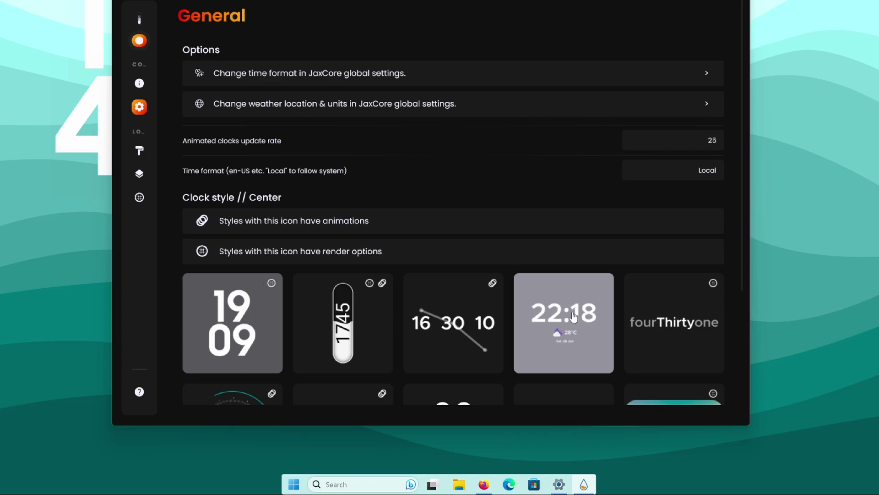
pyautogui.click(574, 316)
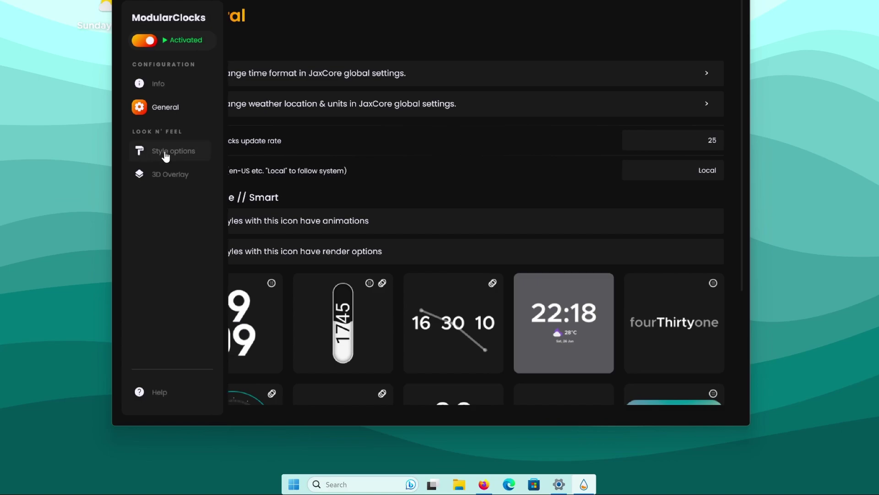
# - Review the Smart clock's appearance options, including its widget size, and show the desktop
pyautogui.click(167, 155)
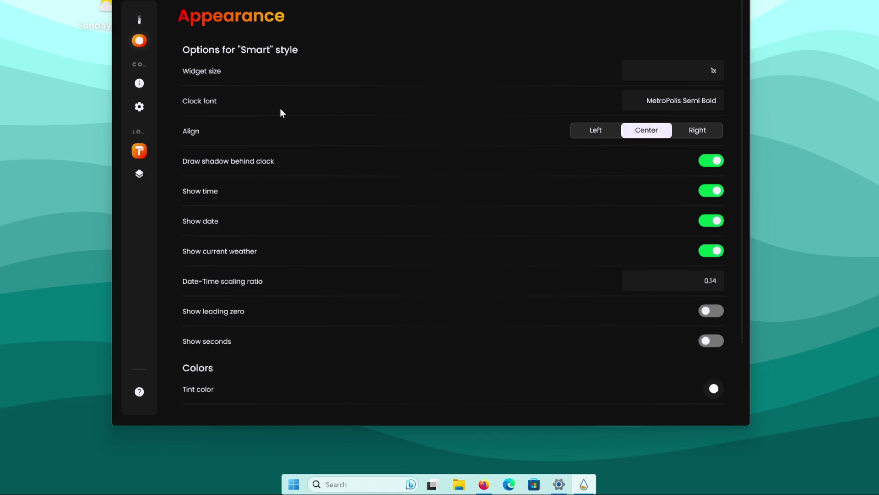
pyautogui.scroll(-2, 321, 118)
pyautogui.scroll(2, 434, 161)
pyautogui.click(712, 73)
pyautogui.press('Return')
pyautogui.scroll(-2, 492, 178)
pyautogui.scroll(2, 525, 184)
pyautogui.press('super+d')
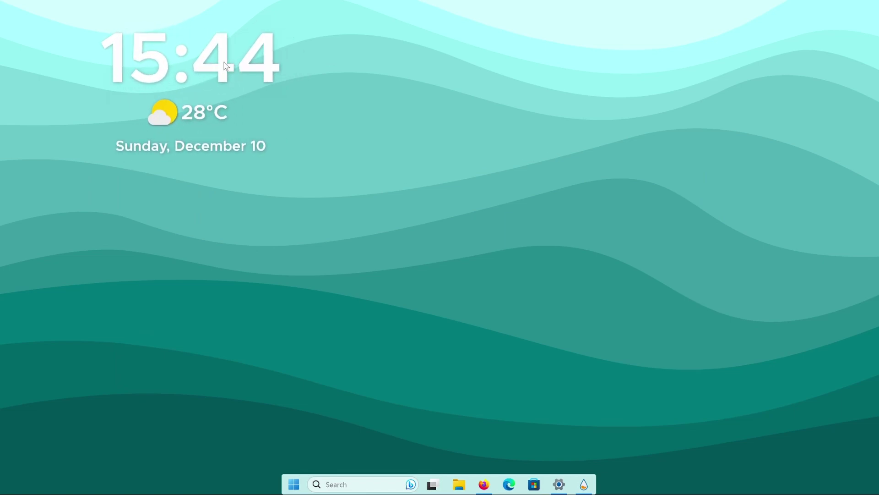
# - Align the clock widget horizontally centered on the desktop
pyautogui.rightClick(225, 65)
pyautogui.moveTo(281, 105)
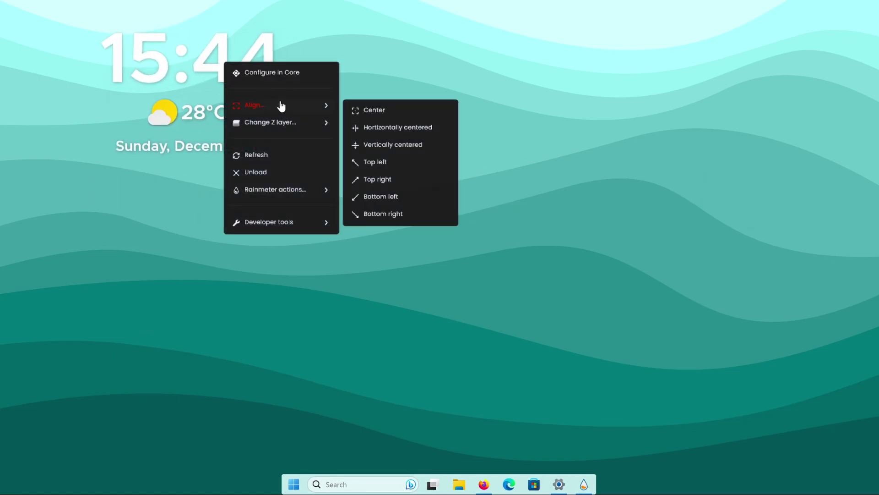
pyautogui.click(387, 134)
pyautogui.click(435, 203)
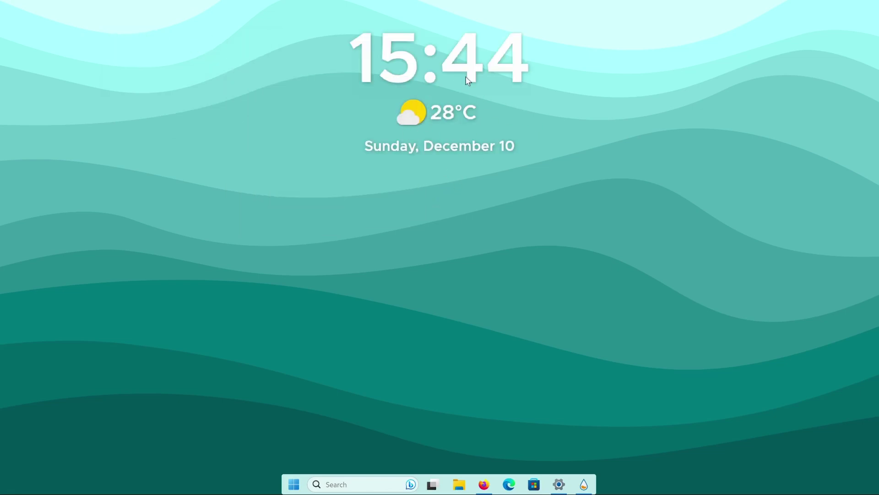
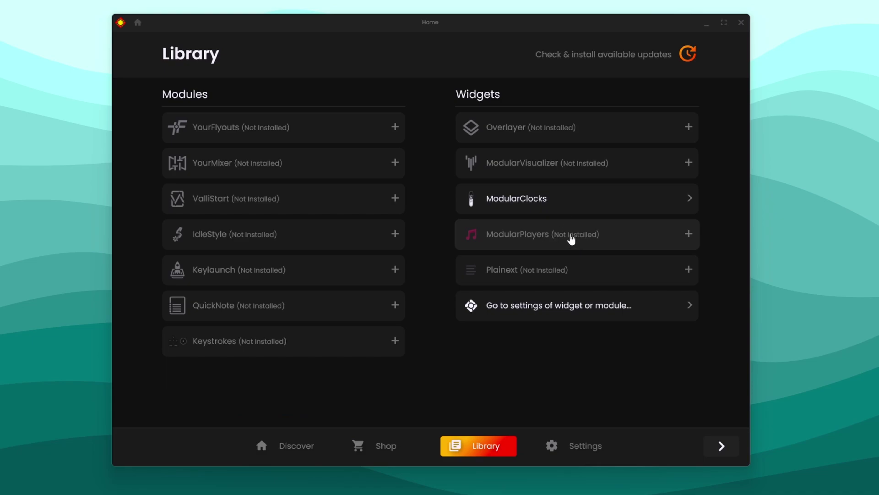
# - Install the ModularPlayers 2.64 widget from the JaxCore library
pyautogui.click(572, 238)
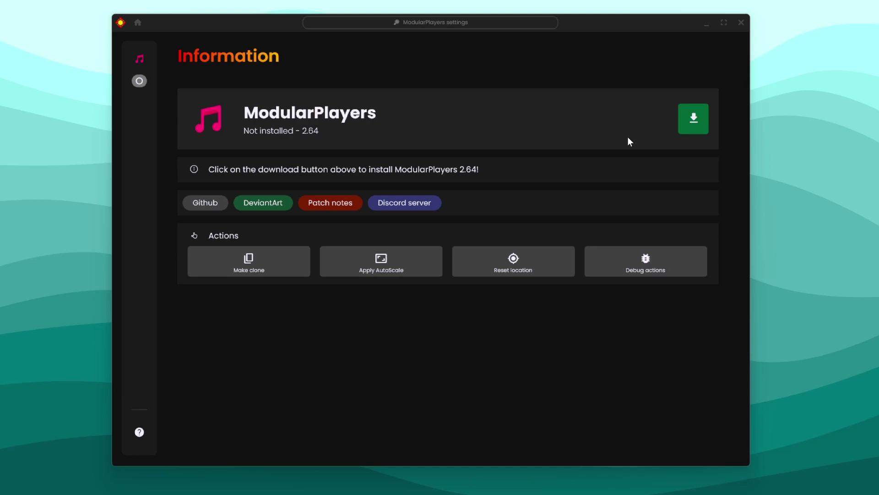
pyautogui.click(693, 119)
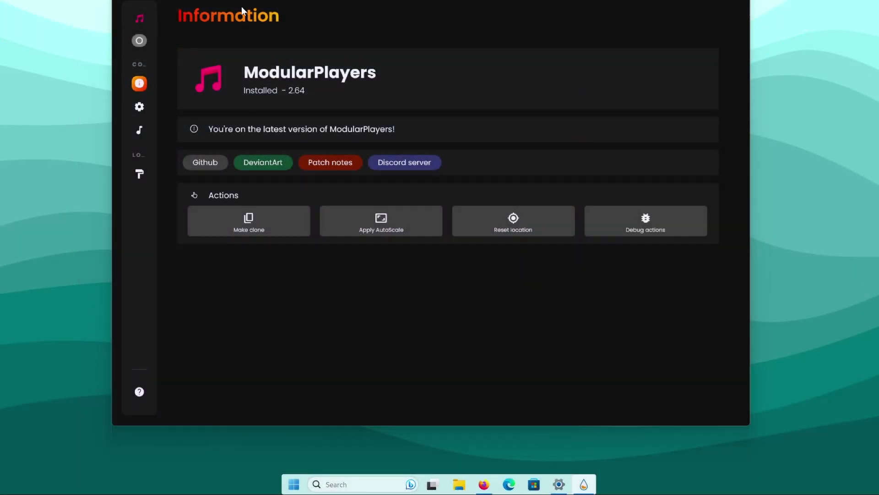
# - Activate the ModularPlayers widget and set its player style to Win11, the one with the blue Windows background
pyautogui.moveTo(147, 27)
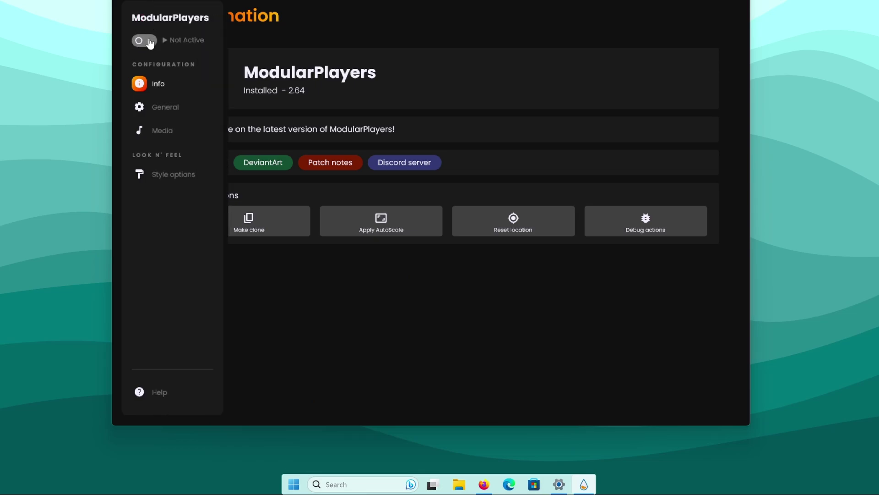
pyautogui.click(153, 43)
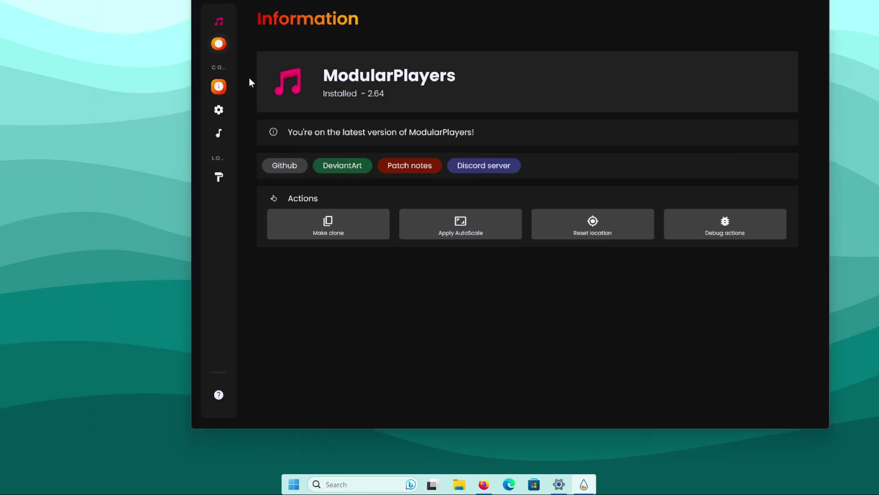
pyautogui.click(258, 109)
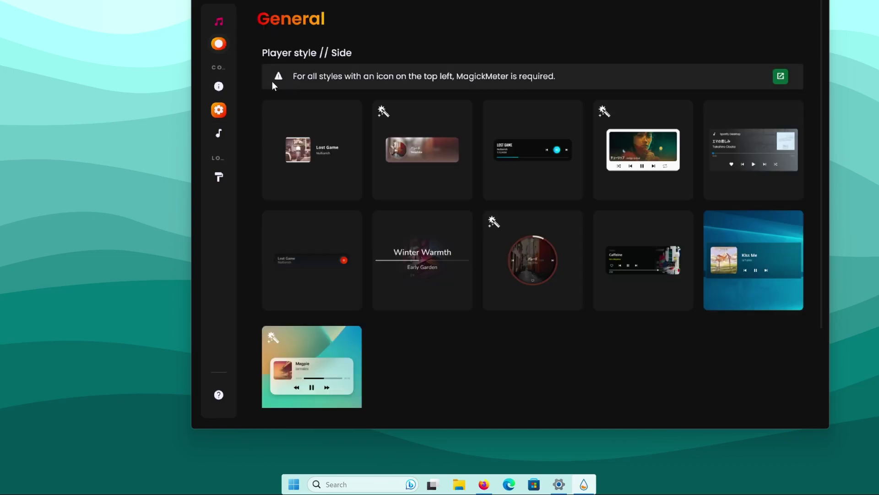
pyautogui.click(755, 272)
# - Set the Win11 player's blur variant and rounding to Standard and its background color to white
pyautogui.moveTo(240, 132)
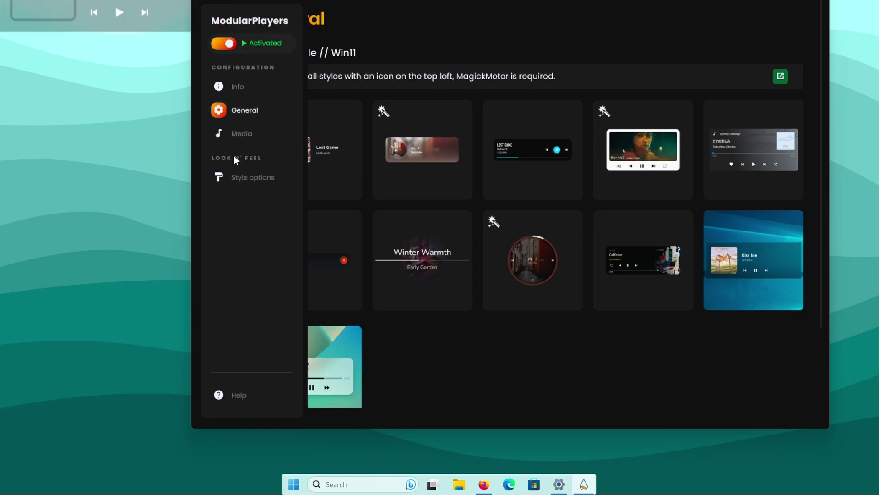
pyautogui.click(249, 181)
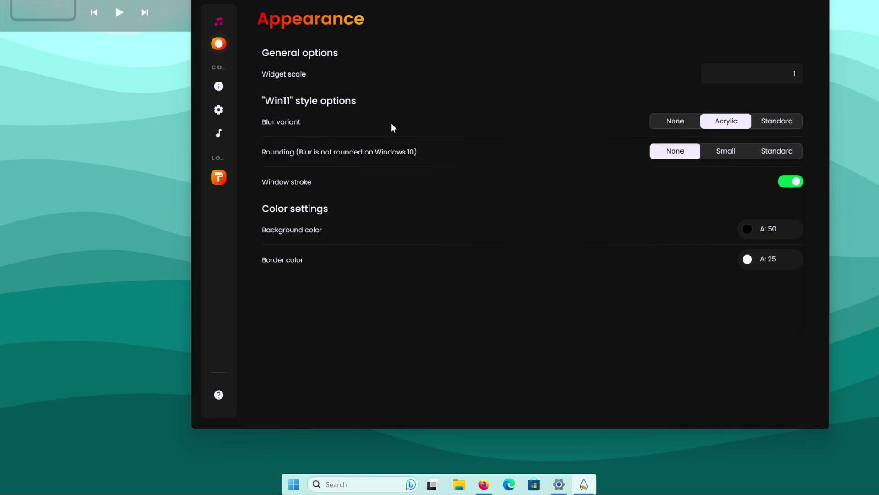
pyautogui.click(776, 123)
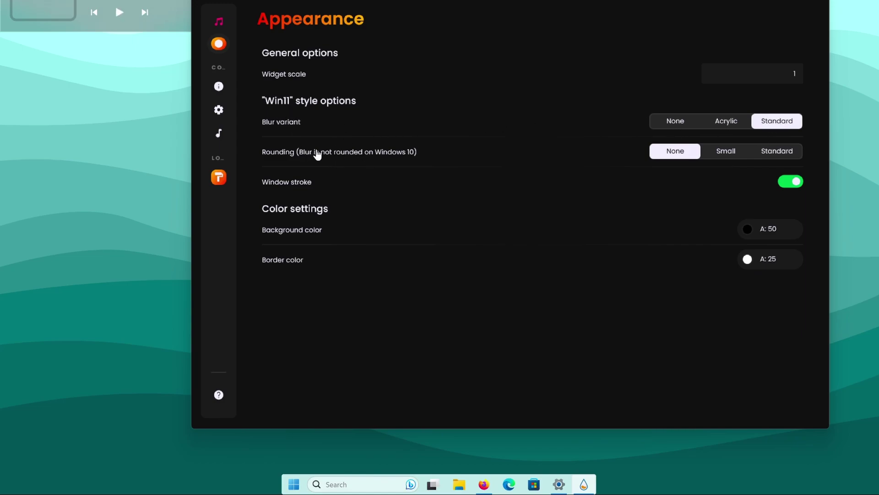
pyautogui.click(774, 155)
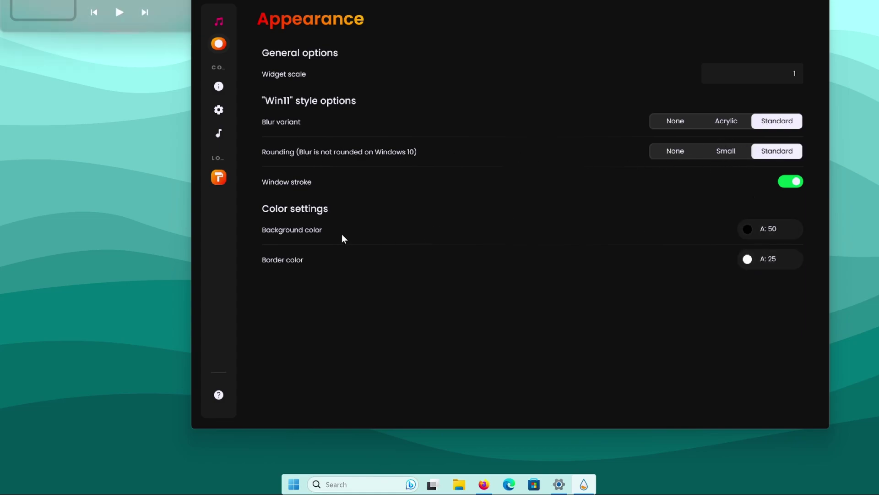
pyautogui.click(756, 232)
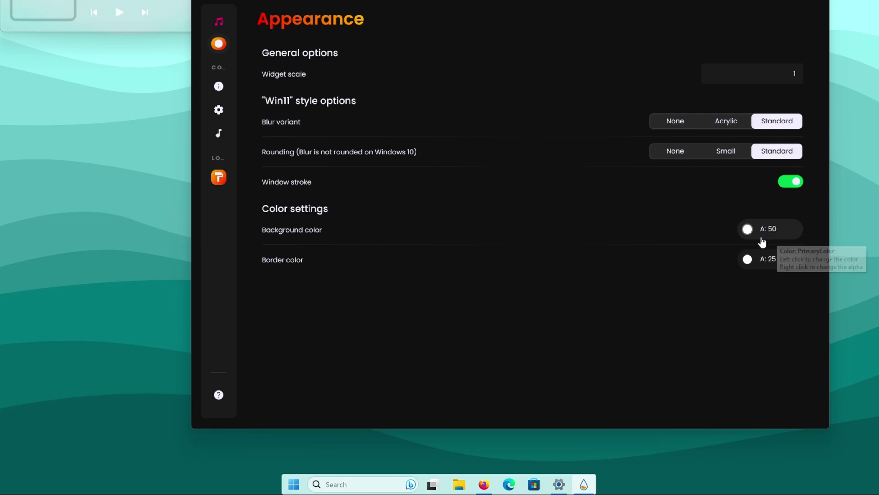
# - Set the player's widget scale to 0.70 and close the widget settings
pyautogui.click(764, 72)
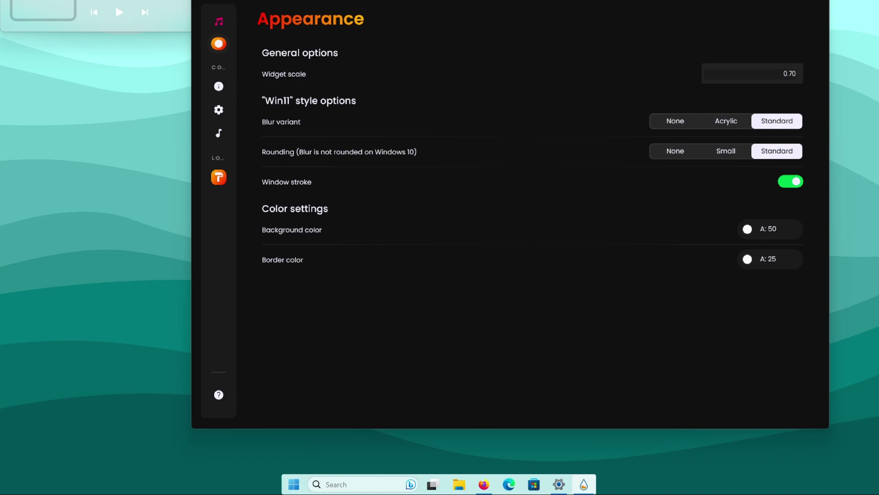
pyautogui.press('BackSpace')
pyautogui.write('0.70')
pyautogui.press('Escape')
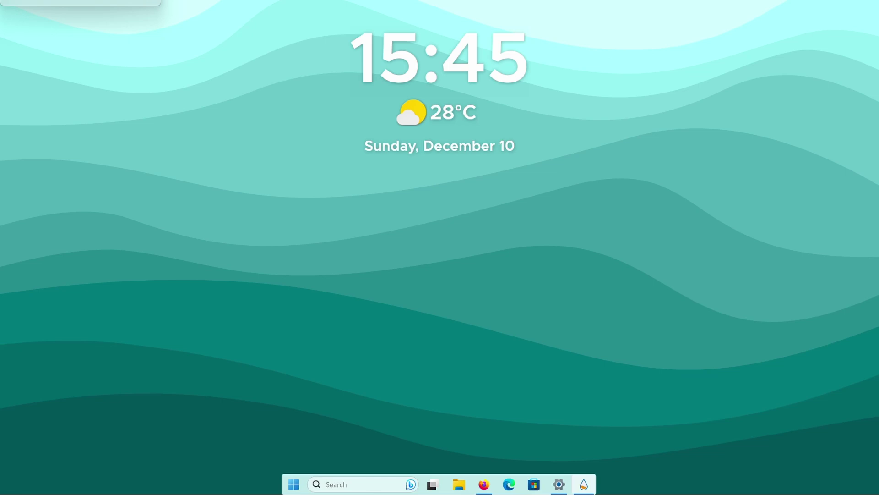
# - Move the music player widget to just above the taskbar and align it horizontally centered
pyautogui.moveTo(131, 53); pyautogui.dragTo(277, 431)
pyautogui.rightClick(273, 412)
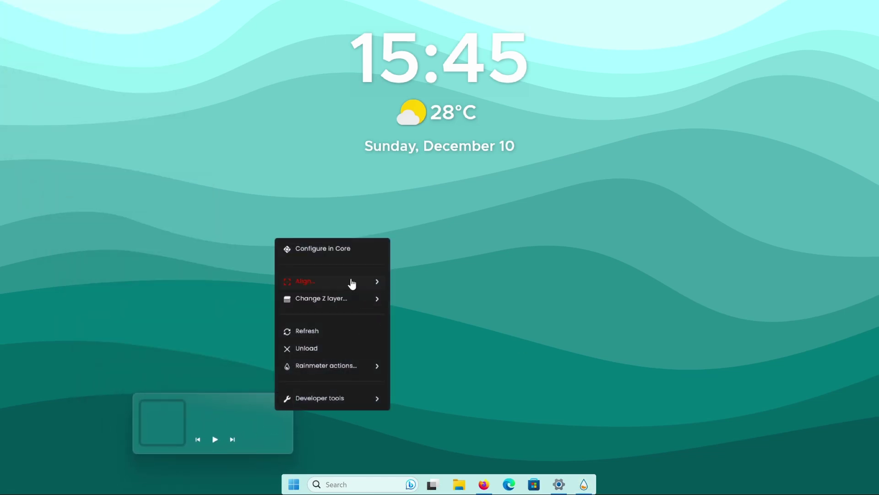
pyautogui.moveTo(351, 281)
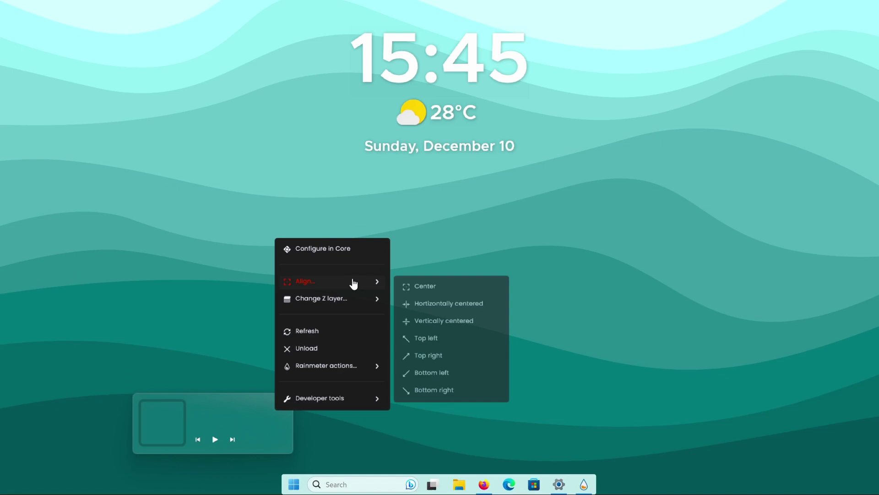
pyautogui.click(464, 308)
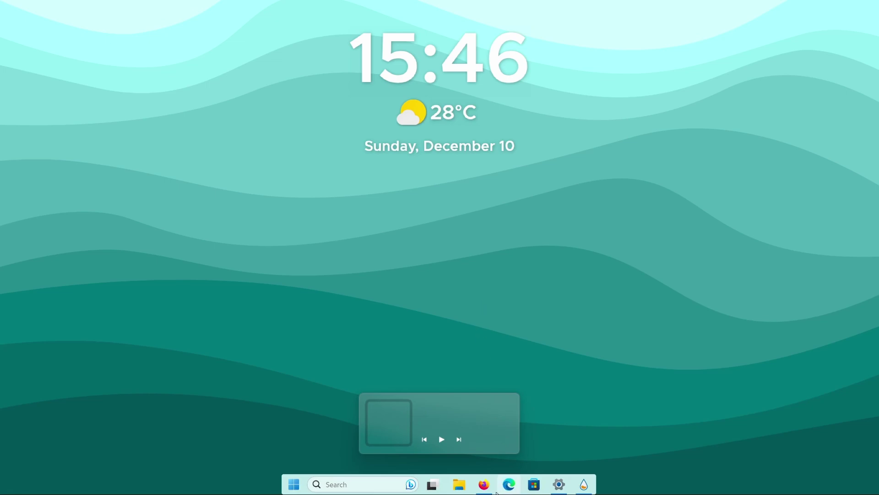
# - Switch to Firefox, search for "lively wallpapers" in a new tab and download the Lively Wallpaper installer from the rocksdanister site
pyautogui.click(484, 484)
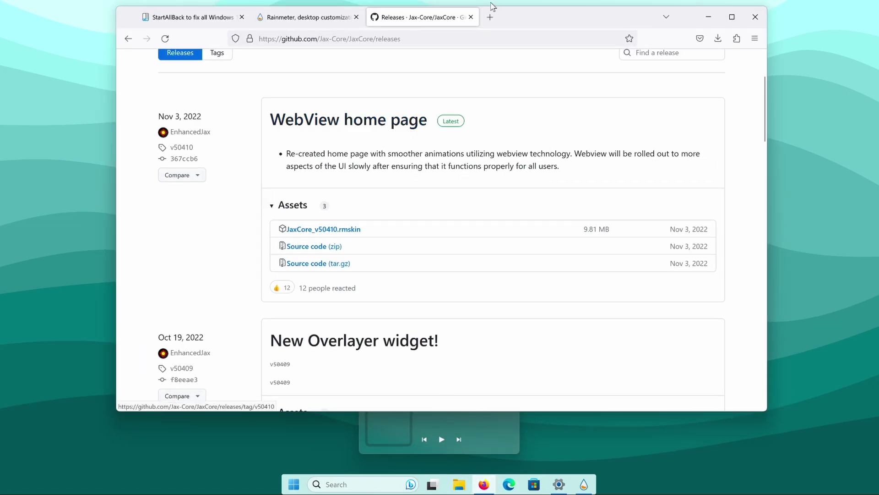
pyautogui.click(489, 17)
pyautogui.click(493, 40)
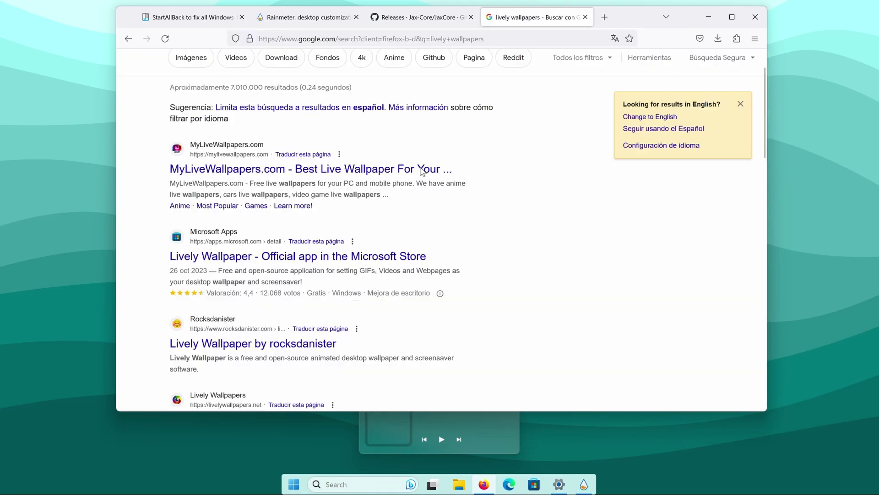
pyautogui.rightClick(293, 338)
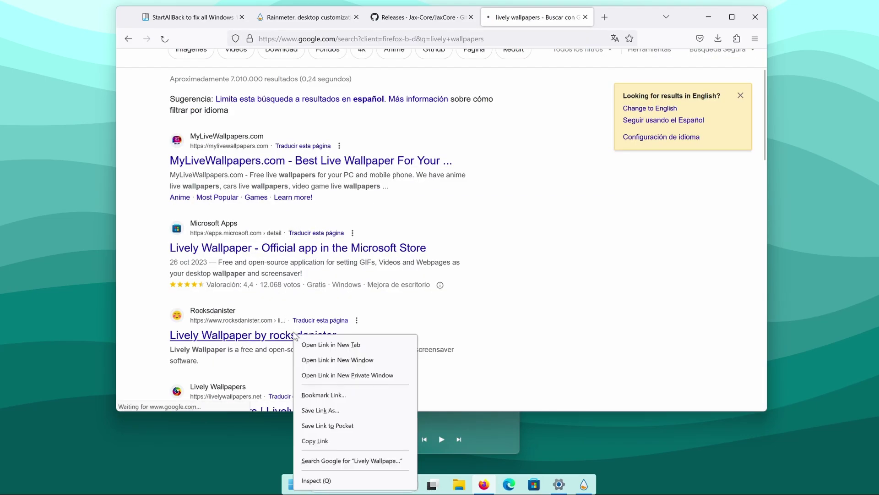
pyautogui.click(294, 338)
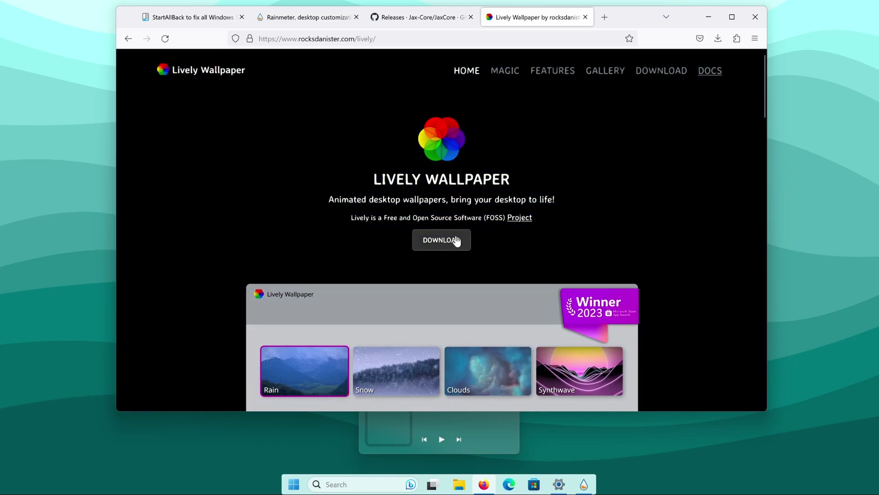
pyautogui.click(456, 241)
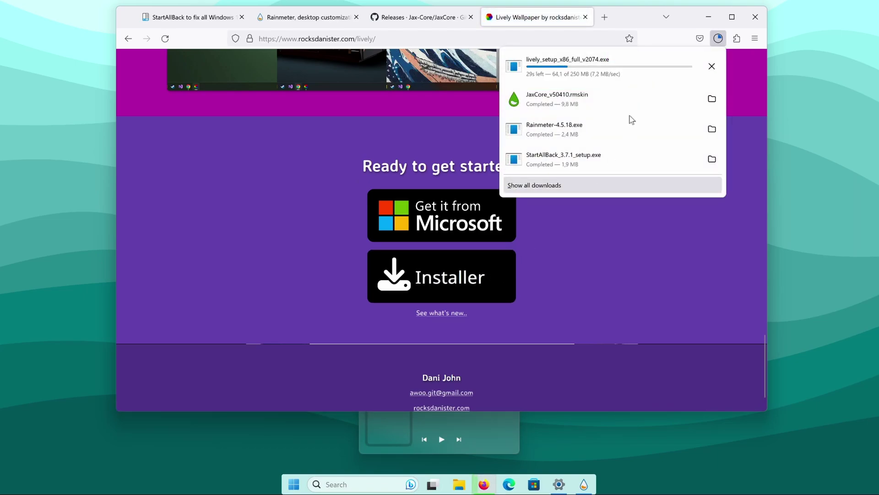
# - Open unsplash.com in a new browser tab and go to its Nature category
pyautogui.click(606, 18)
pyautogui.click(606, 18)
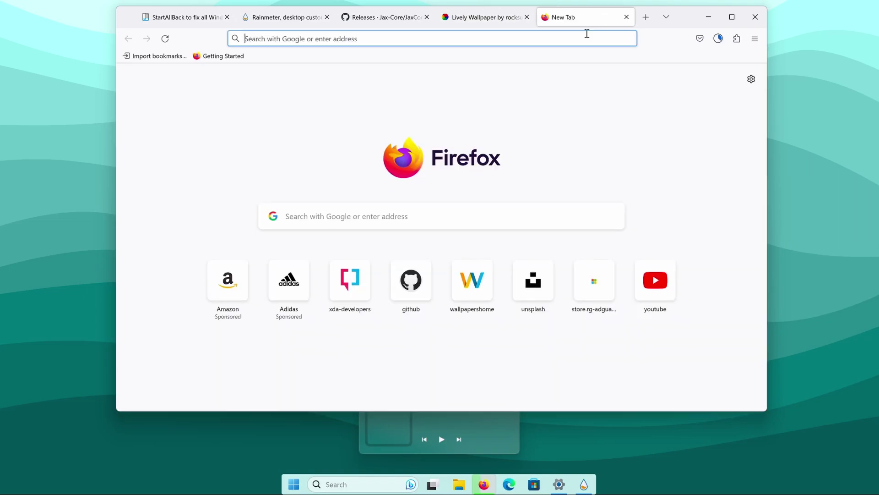
pyautogui.write('unsplash.com/')
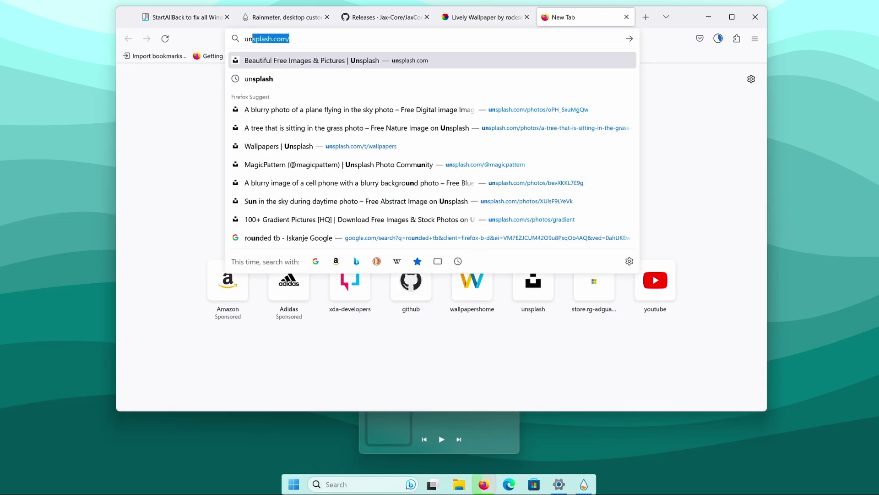
pyautogui.press('Return')
pyautogui.click(384, 94)
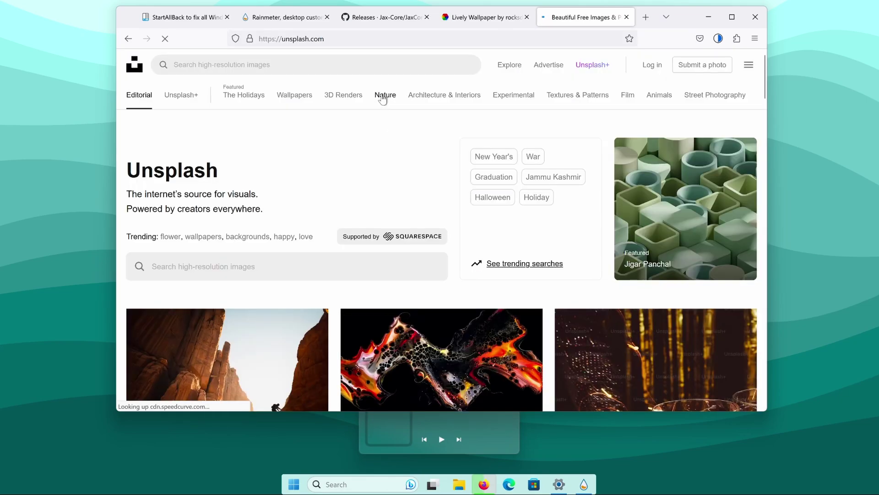
# - Find the photo of misty green hills with mountains in the Nature category and download it for free
pyautogui.scroll(-10, 433, 188)
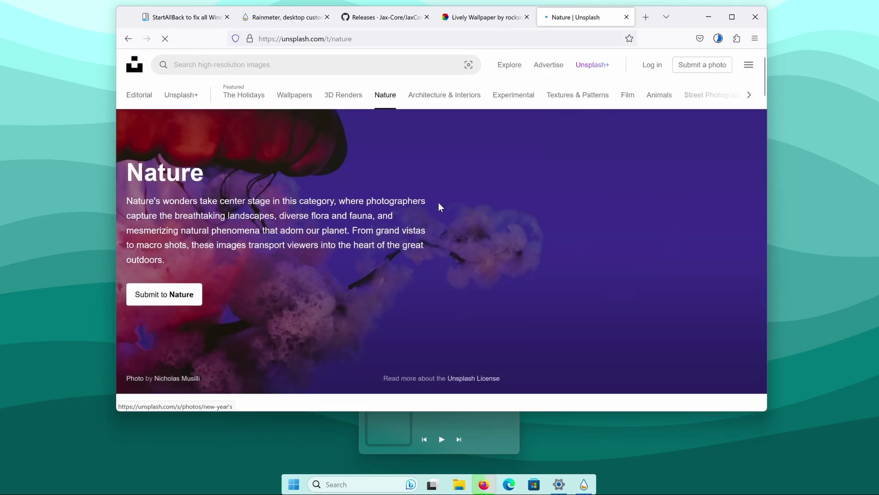
pyautogui.scroll(-15, 449, 195)
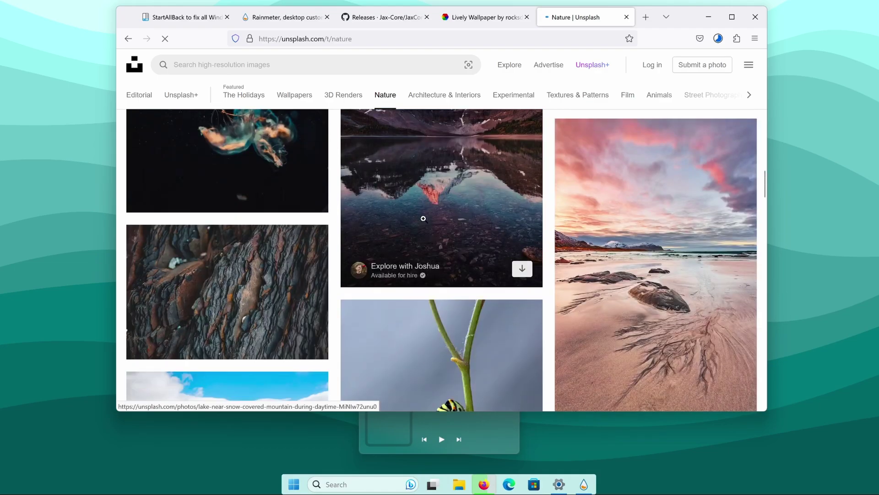
pyautogui.scroll(-15, 452, 190)
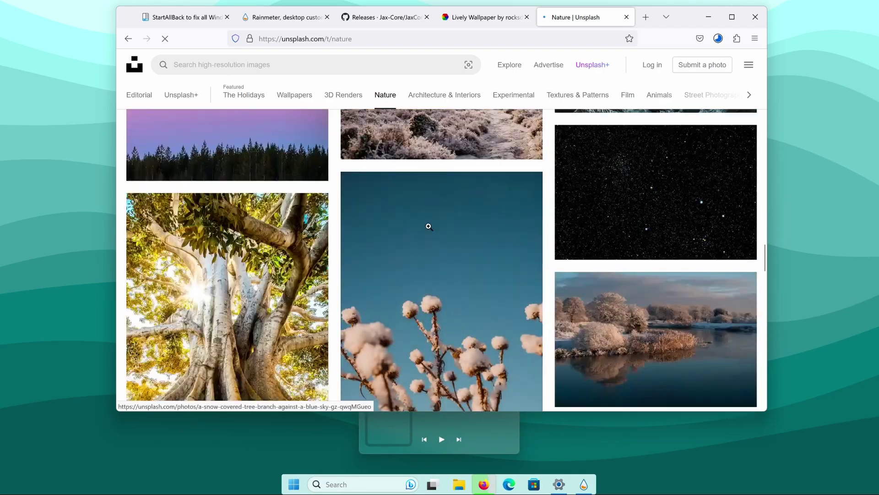
pyautogui.scroll(-15, 442, 245)
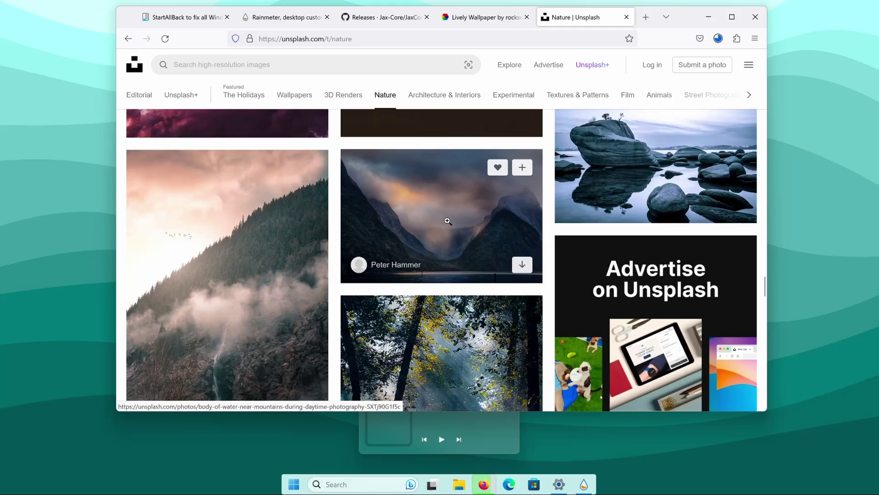
pyautogui.click(295, 276)
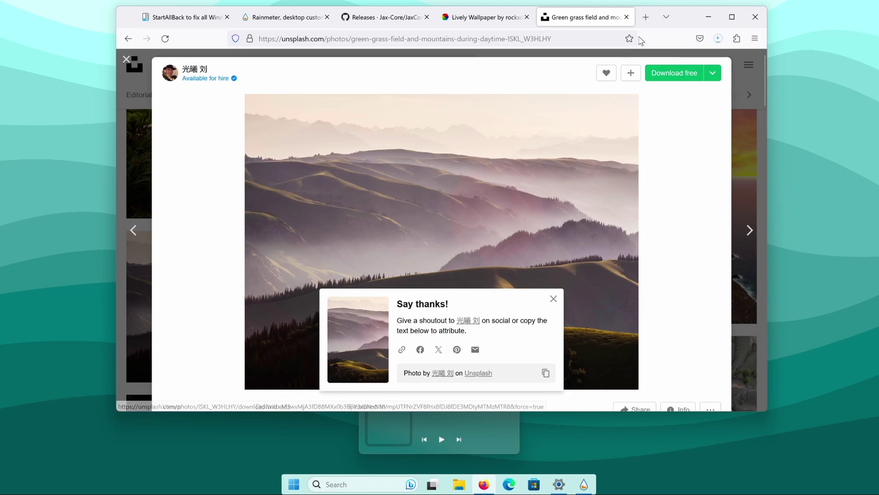
# - Run the downloaded lively_setup_x86_full_v2074.exe, choose installation for all users and allow it to make changes to the device
pyautogui.click(718, 40)
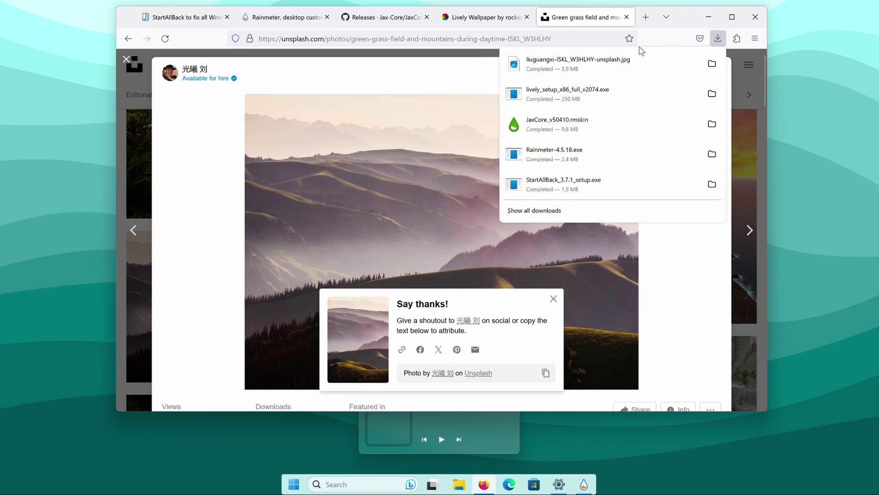
pyautogui.click(566, 96)
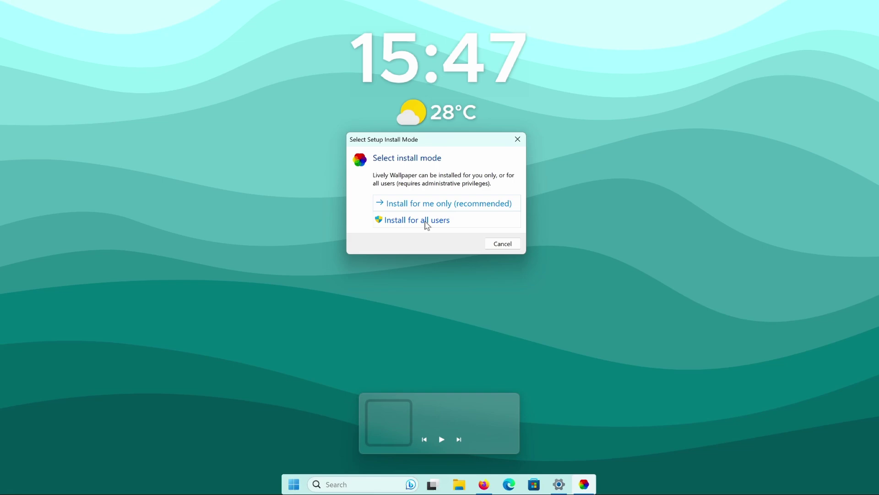
pyautogui.click(426, 223)
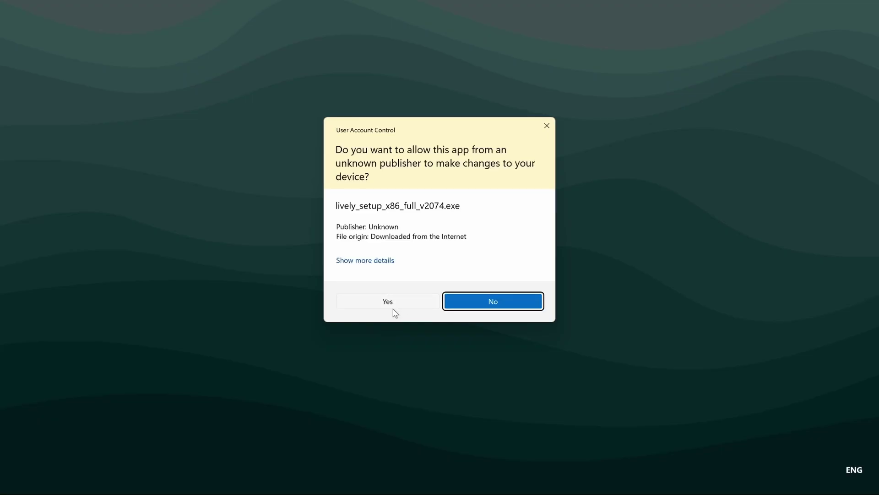
pyautogui.click(398, 304)
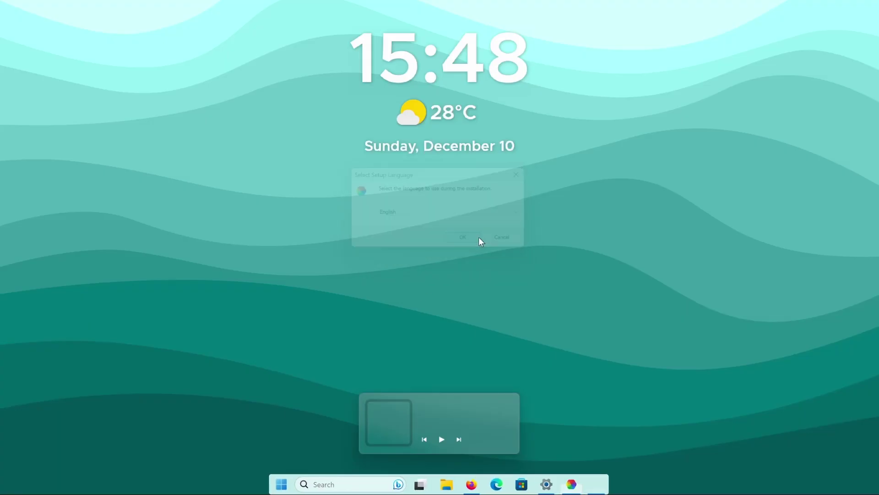
# - Accept the license agreement, install Lively Wallpaper with a desktop shortcut and automatic start, and finish by restarting the computer
pyautogui.click(523, 310)
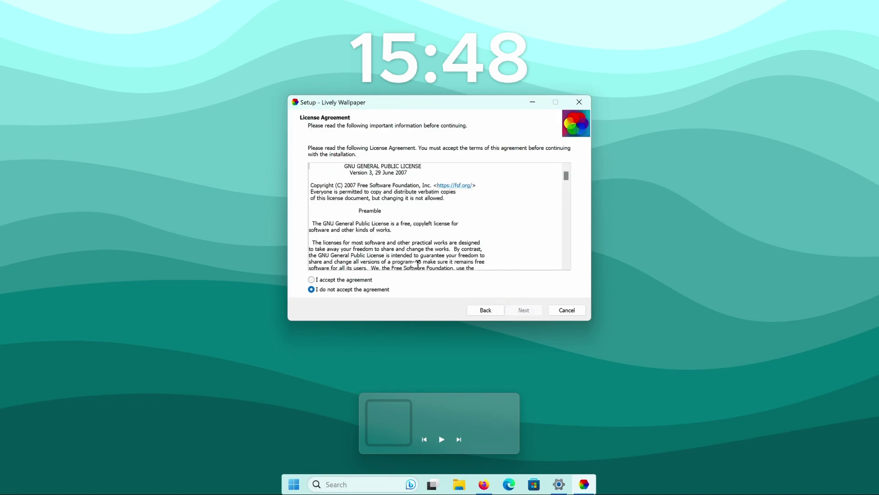
pyautogui.click(362, 280)
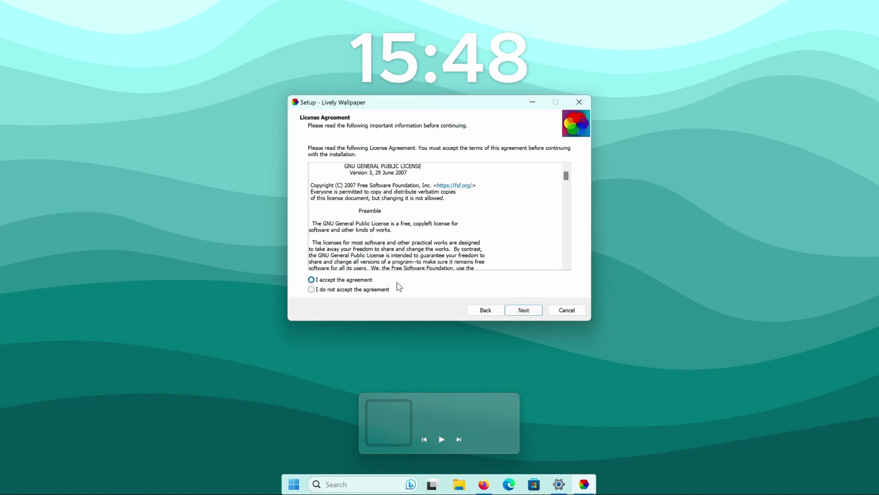
pyautogui.click(528, 314)
pyautogui.click(525, 311)
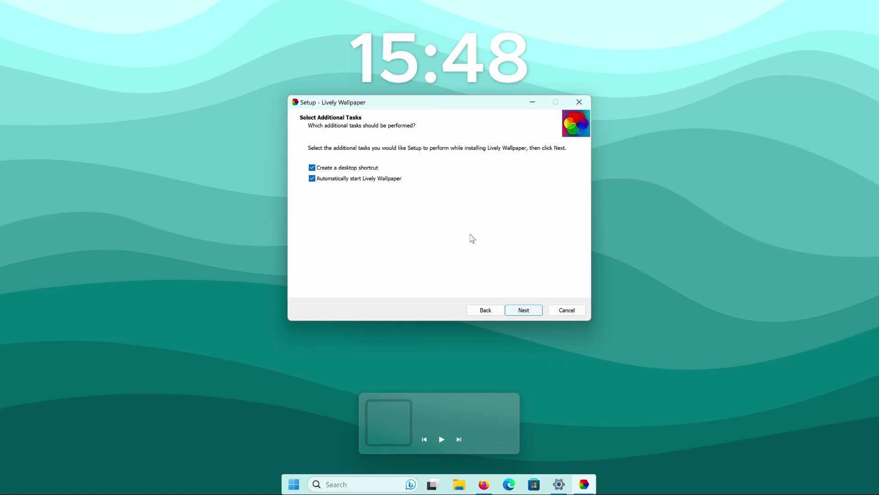
pyautogui.click(525, 312)
pyautogui.click(525, 309)
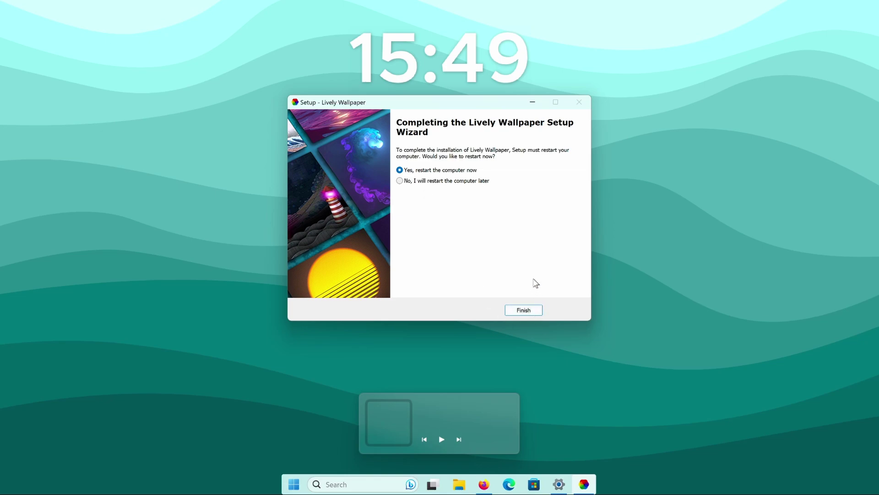
pyautogui.click(523, 310)
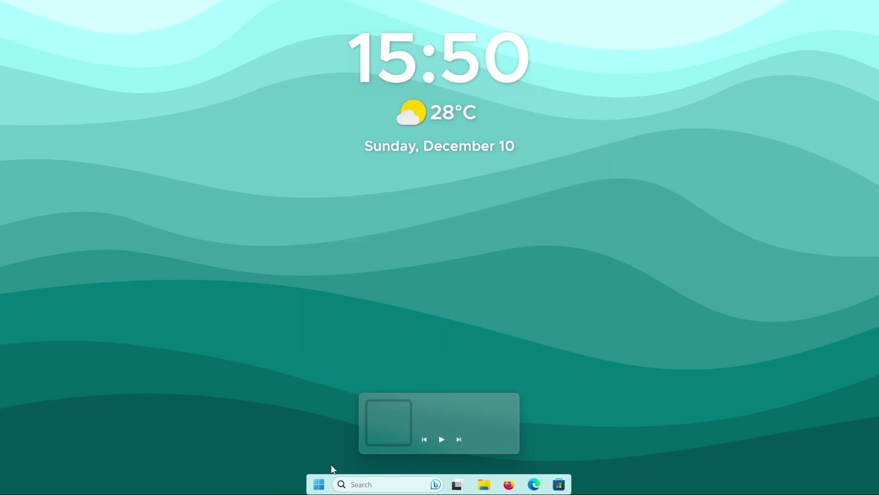
# - Launch Lively Wallpaper from the list of all programs and open the customisation settings of the Rain wallpaper
pyautogui.click(319, 484)
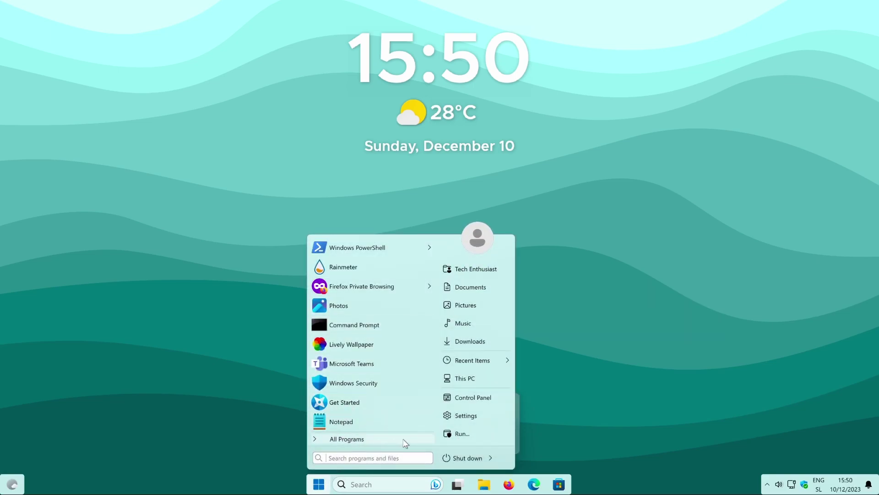
pyautogui.click(405, 442)
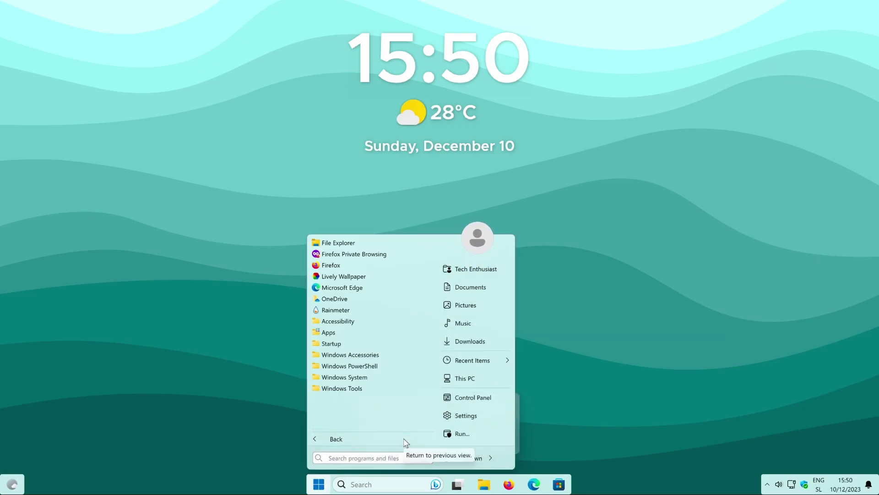
pyautogui.click(344, 276)
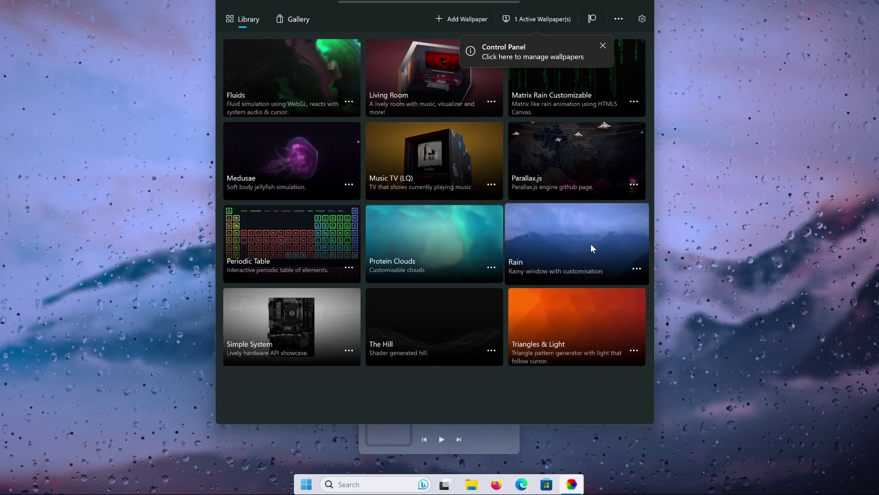
pyautogui.click(636, 269)
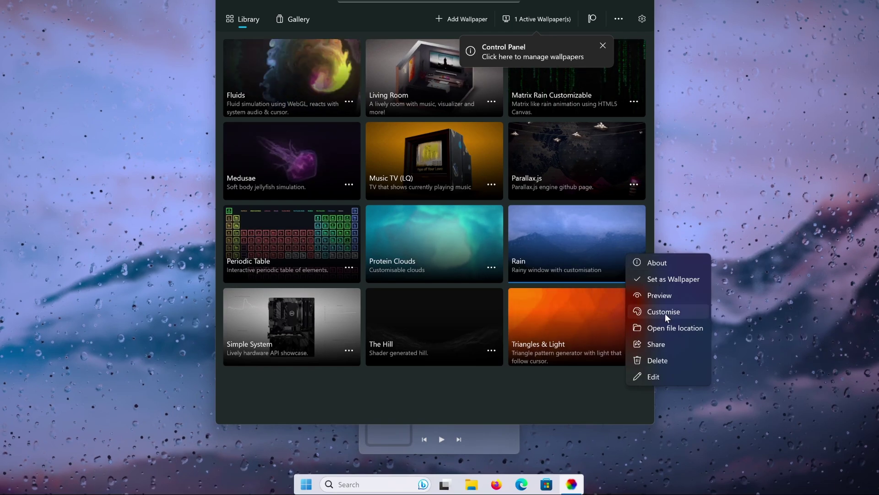
pyautogui.click(671, 311)
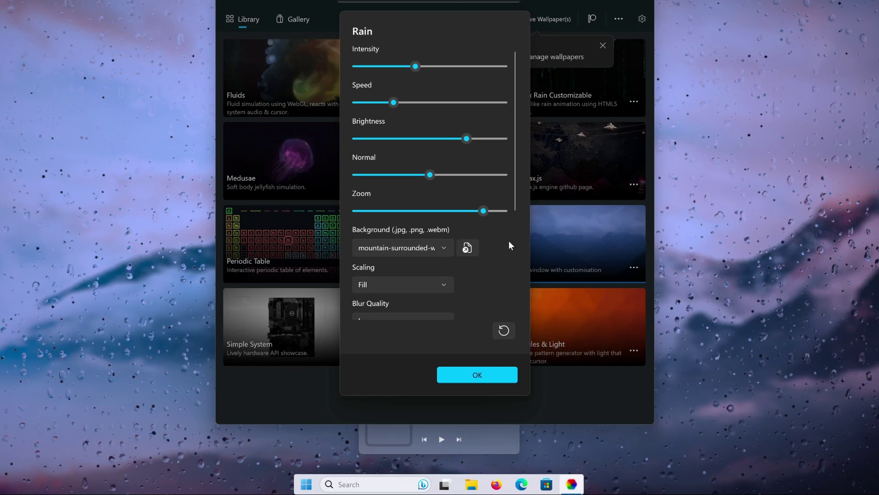
# - Load the original Unsplash photo from the Downloads folder as the Rain wallpaper's background
pyautogui.click(467, 247)
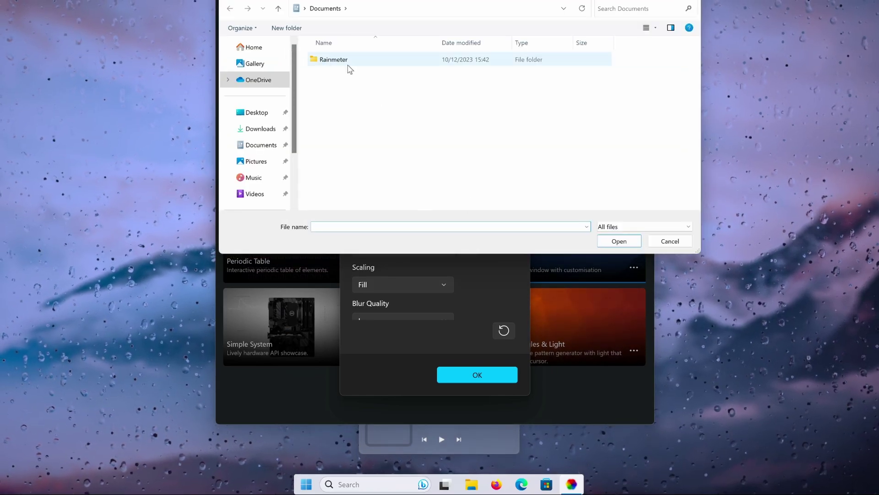
pyautogui.click(261, 128)
pyautogui.click(412, 72)
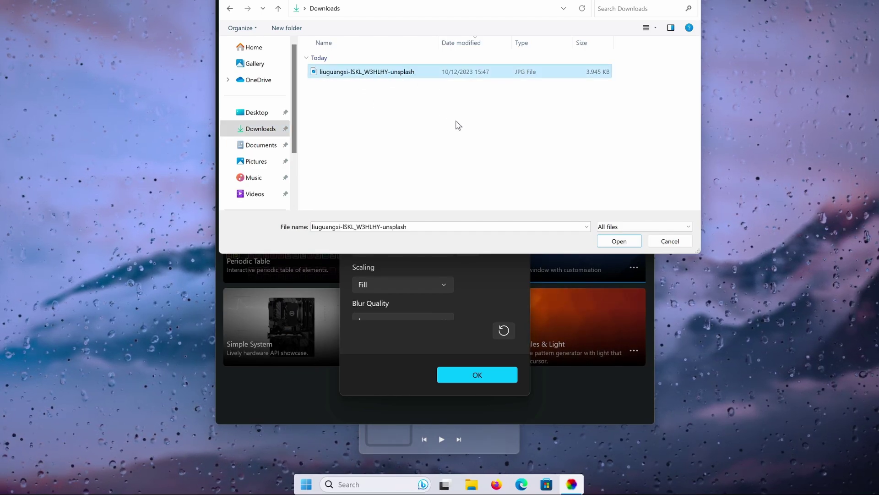
pyautogui.click(619, 241)
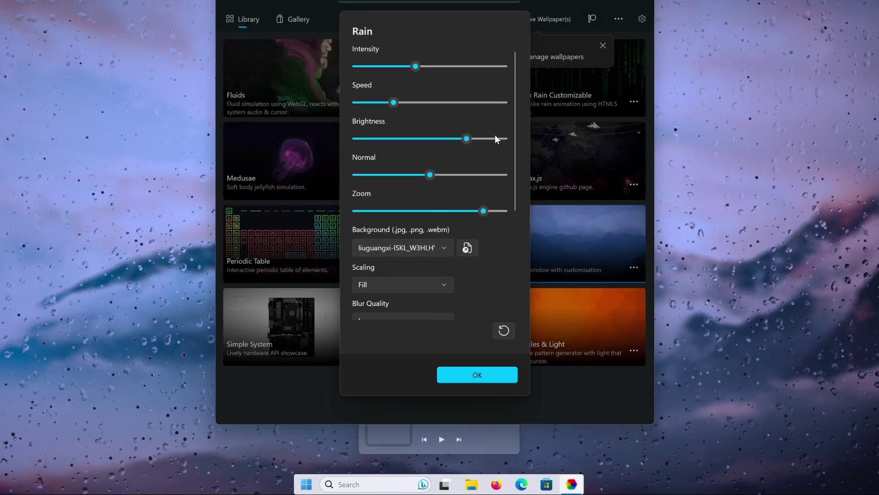
# - Set the Rain wallpaper's Parallax to 0 and confirm the customisation settings
pyautogui.moveTo(467, 138); pyautogui.dragTo(439, 138)
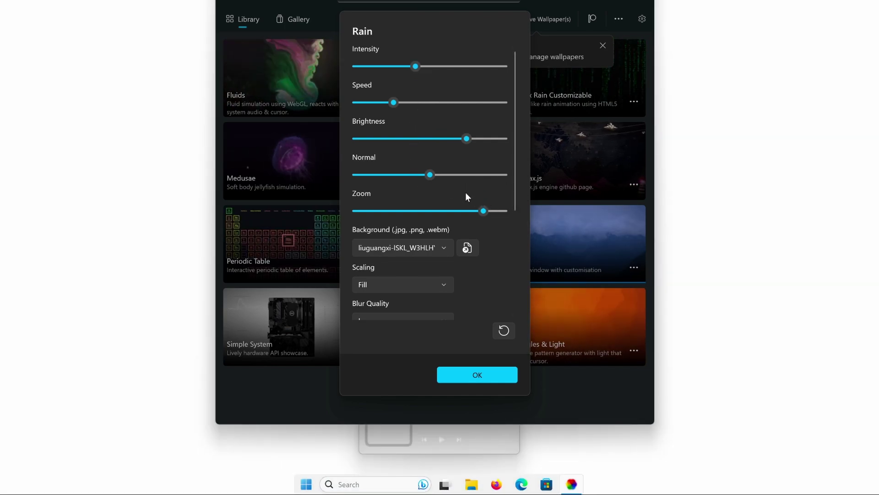
pyautogui.scroll(-5, 461, 271)
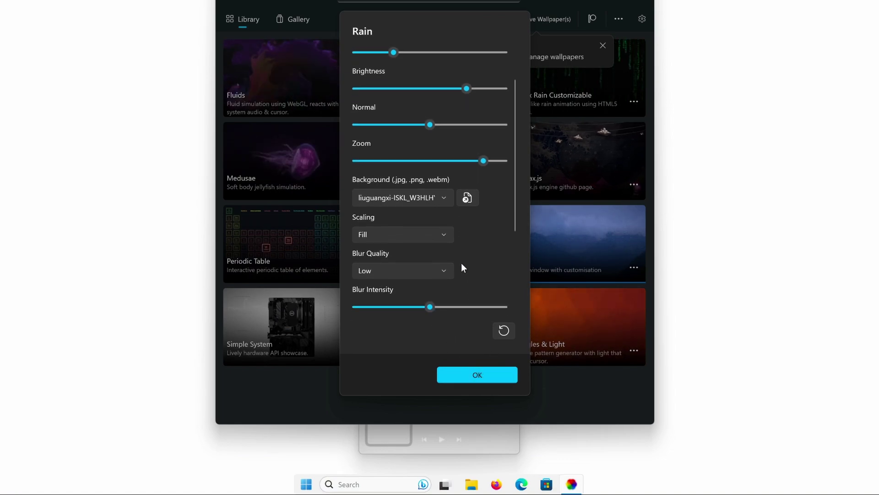
pyautogui.moveTo(386, 201); pyautogui.dragTo(333, 199)
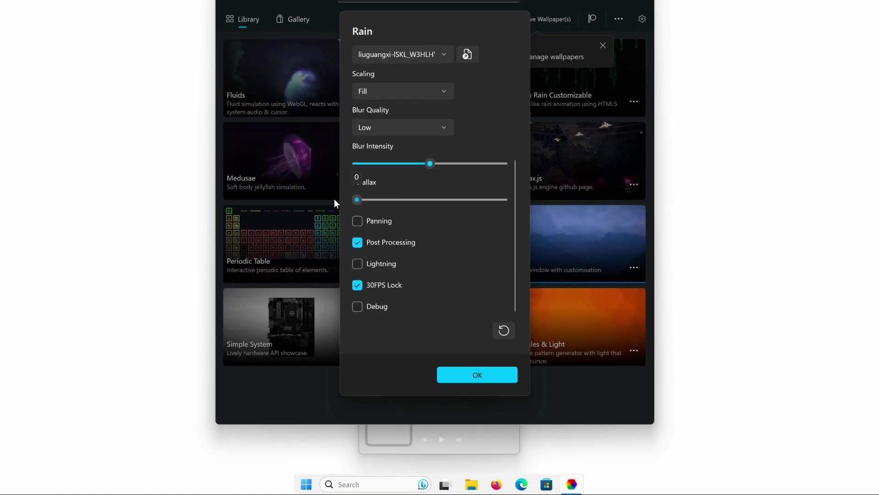
pyautogui.scroll(2, 476, 199)
pyautogui.scroll(2, 476, 200)
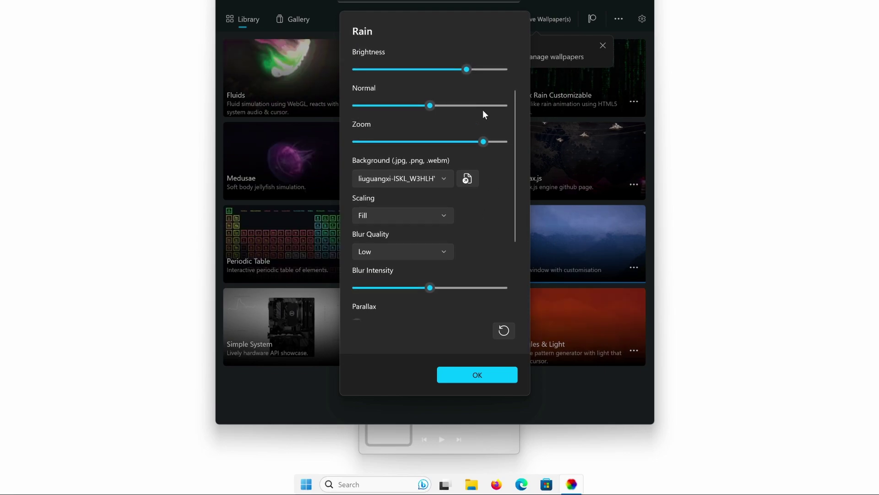
pyautogui.click(481, 374)
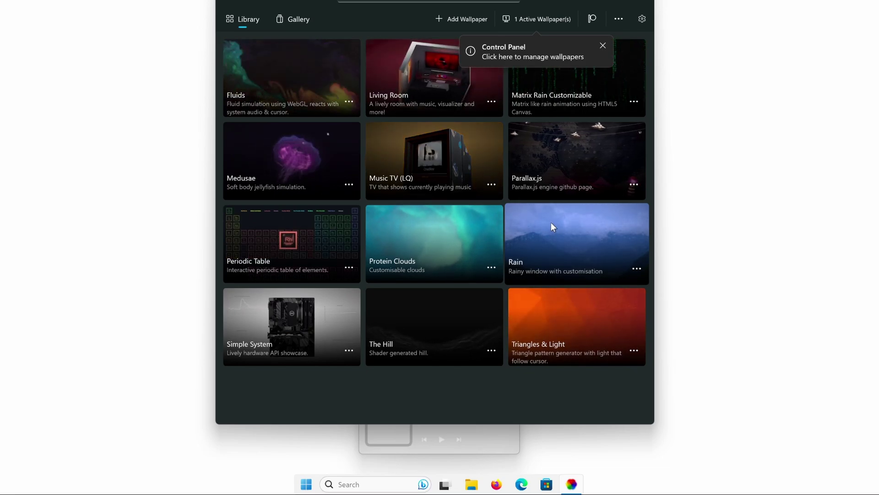
# - Switch to Firefox and go to the iLoveIMG Resize IMAGE page in a new tab
pyautogui.click(518, 49)
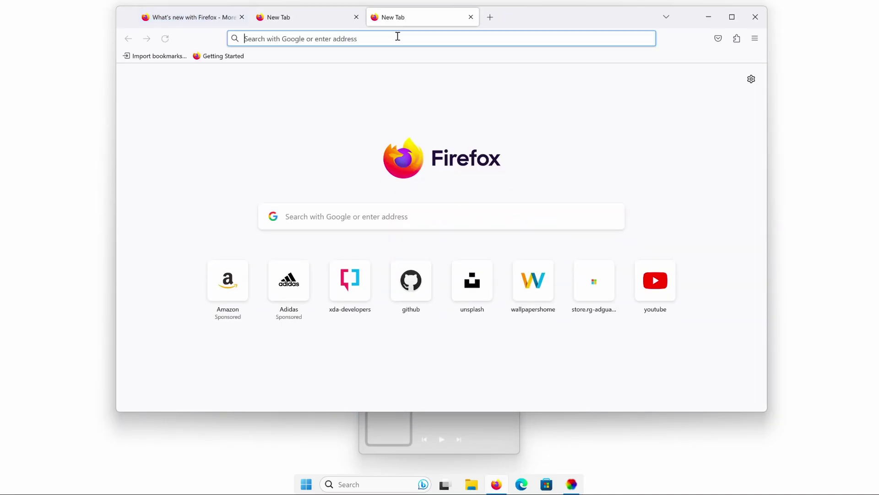
pyautogui.click(397, 36)
pyautogui.write('iloveimg')
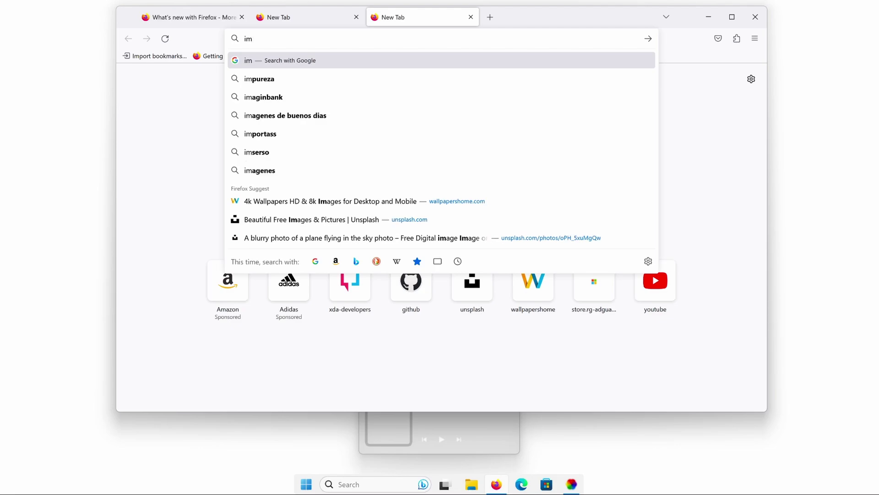
pyautogui.press('Return')
# - Upload the Unsplash photo from the Downloads folder to the iLoveIMG image resizer
pyautogui.click(449, 208)
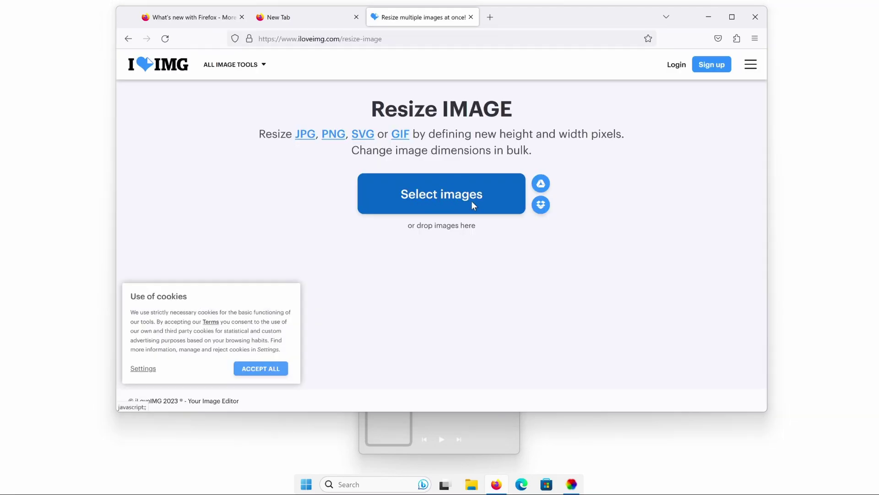
pyautogui.click(160, 152)
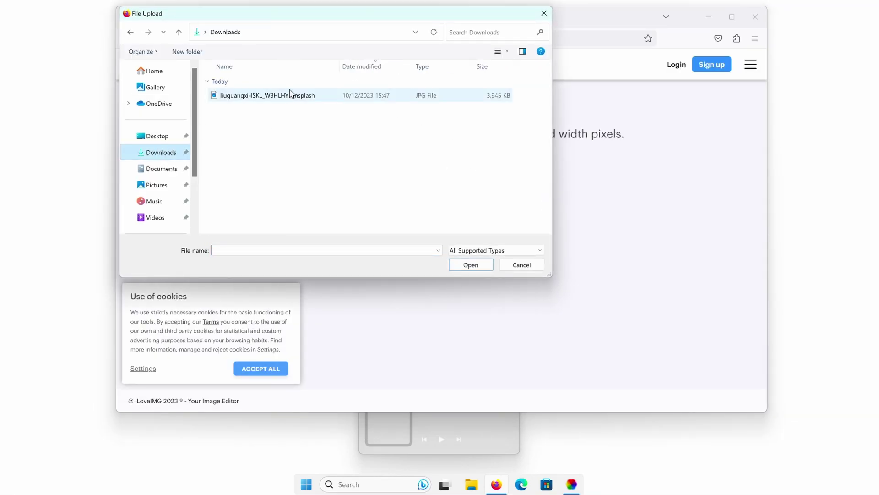
pyautogui.click(289, 95)
pyautogui.click(473, 268)
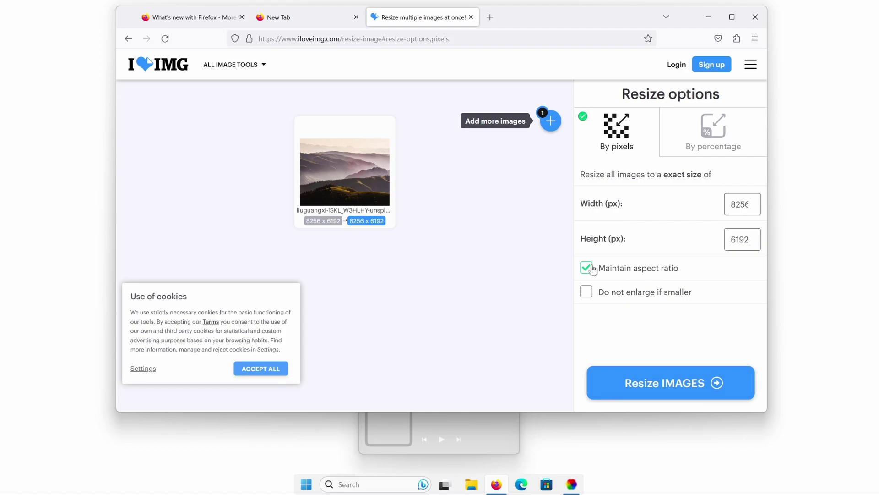
# - Turn off Maintain aspect ratio and set the new image size to 3840 px wide and 2160 px high
pyautogui.click(591, 268)
pyautogui.click(743, 199)
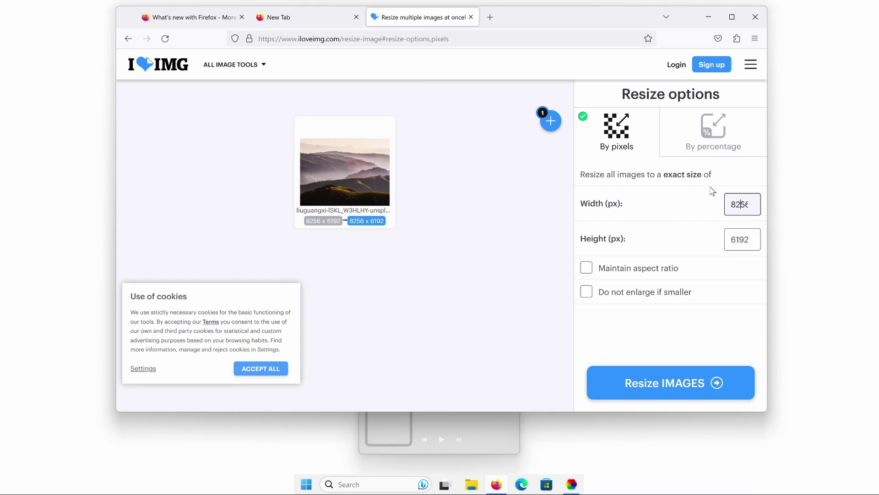
pyautogui.hotkey('ctrl', 'a')
pyautogui.write('38')
pyautogui.doubleClick(748, 242)
pyautogui.press('BackSpace')
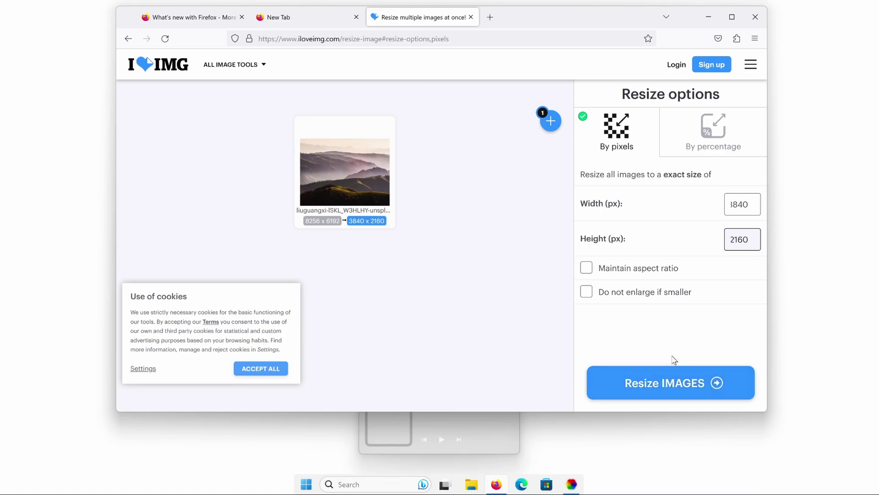
# - Resize the photo, download the resized image and minimize the browser window
pyautogui.click(691, 386)
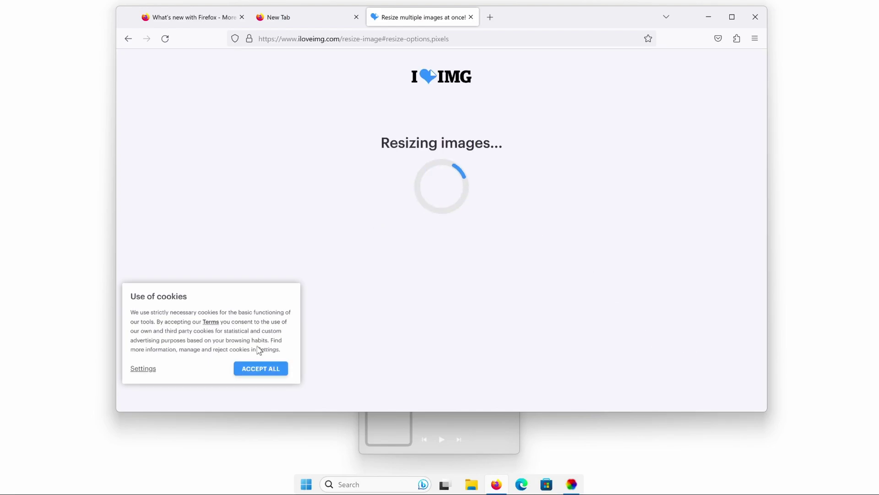
pyautogui.click(440, 149)
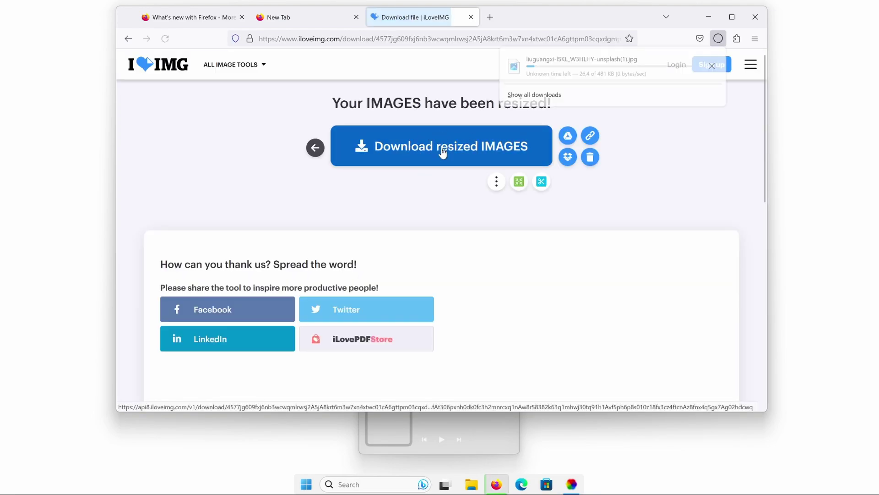
pyautogui.click(708, 17)
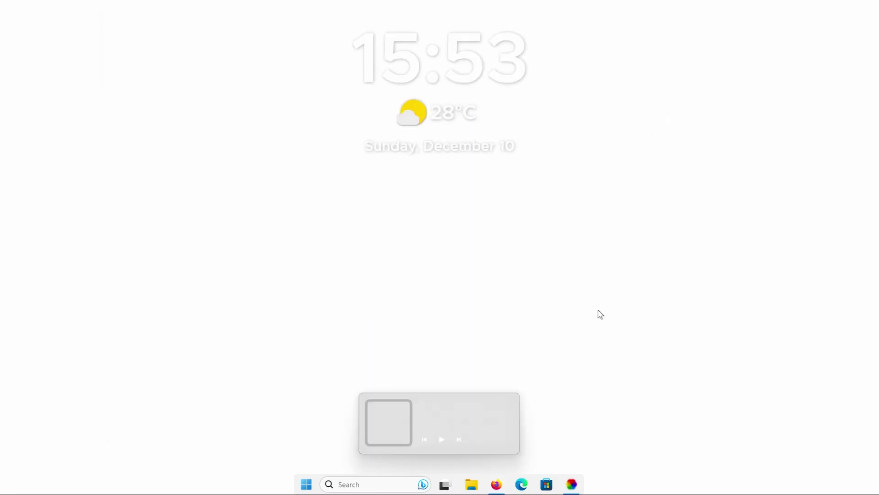
# - Switch to Lively Wallpaper, reopen the Rain wallpaper's customisation settings and load the resized photo from Downloads as its background
pyautogui.click(573, 486)
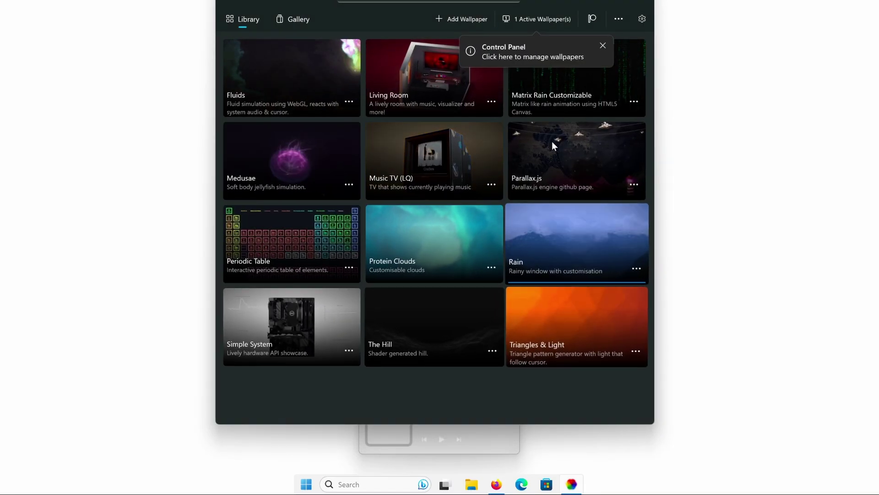
pyautogui.click(636, 269)
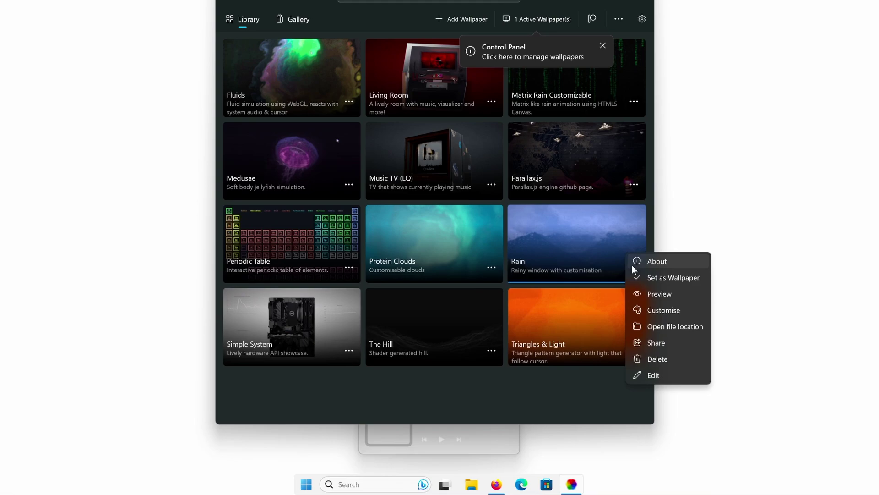
pyautogui.click(658, 298)
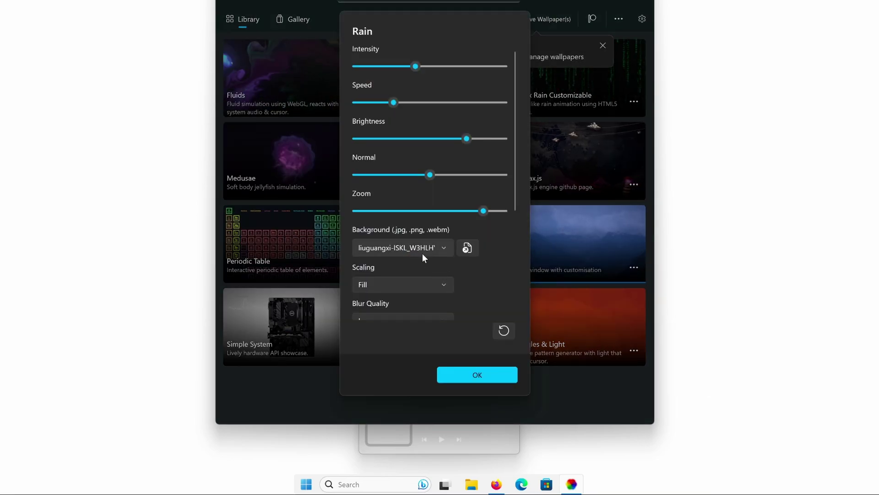
pyautogui.click(467, 247)
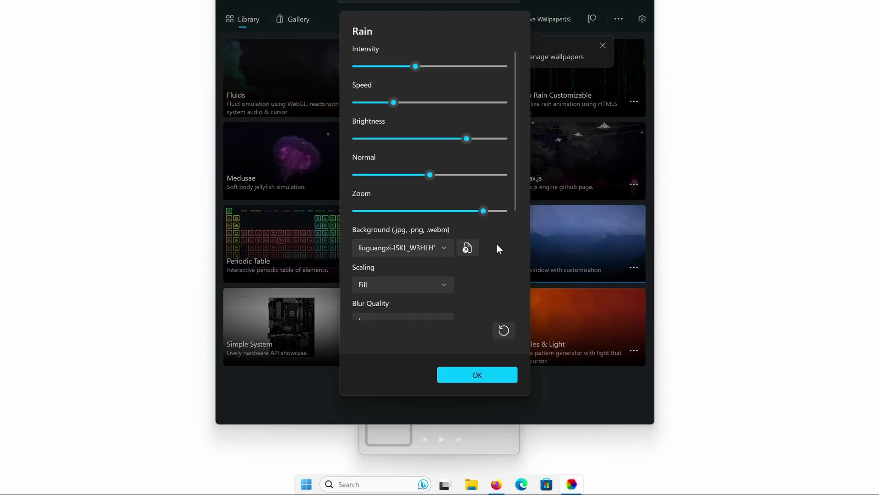
pyautogui.click(412, 73)
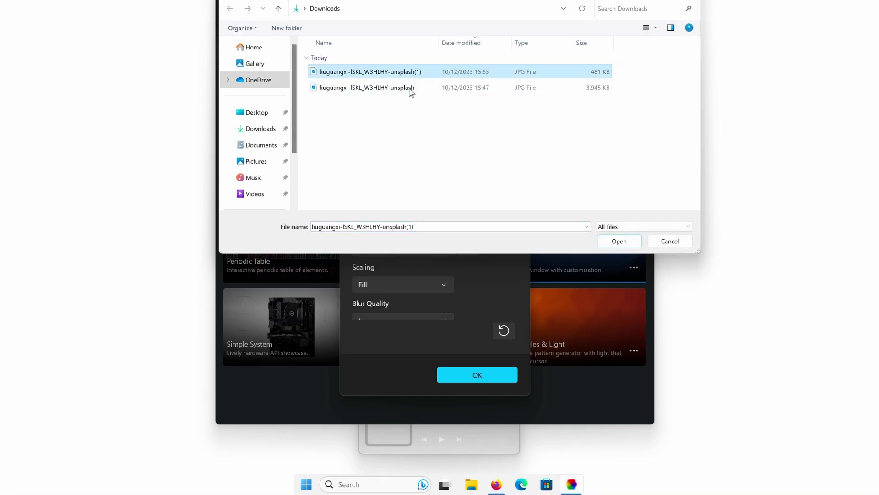
pyautogui.click(618, 242)
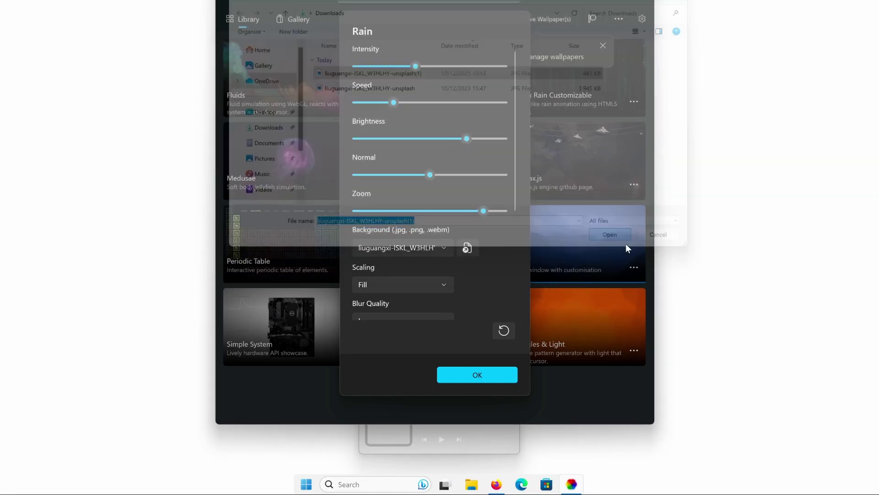
pyautogui.click(478, 374)
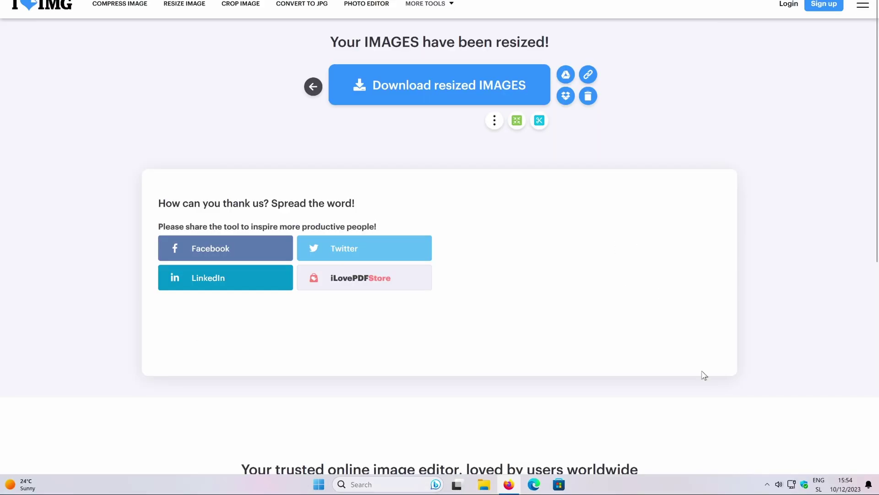
pyautogui.click(767, 483)
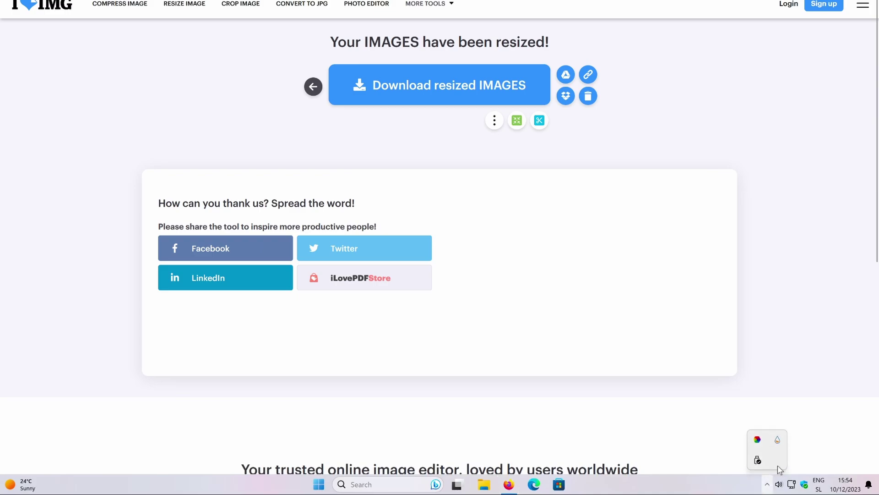
pyautogui.rightClick(758, 440)
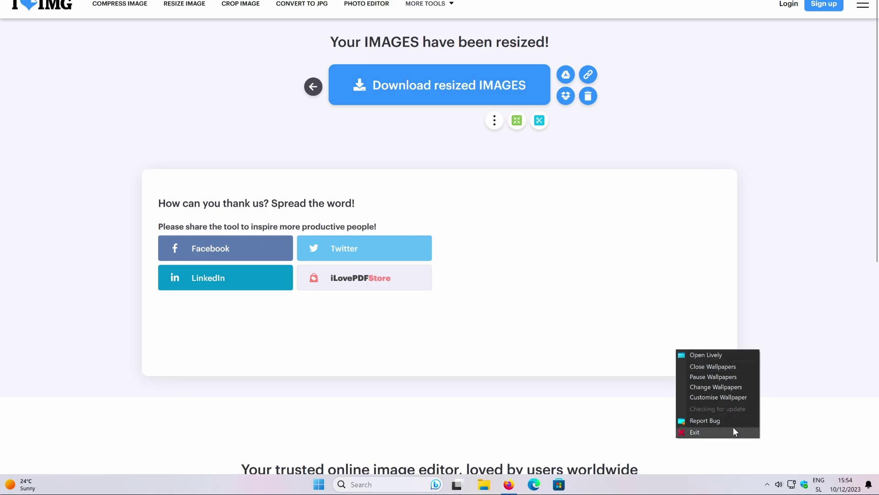
pyautogui.click(634, 399)
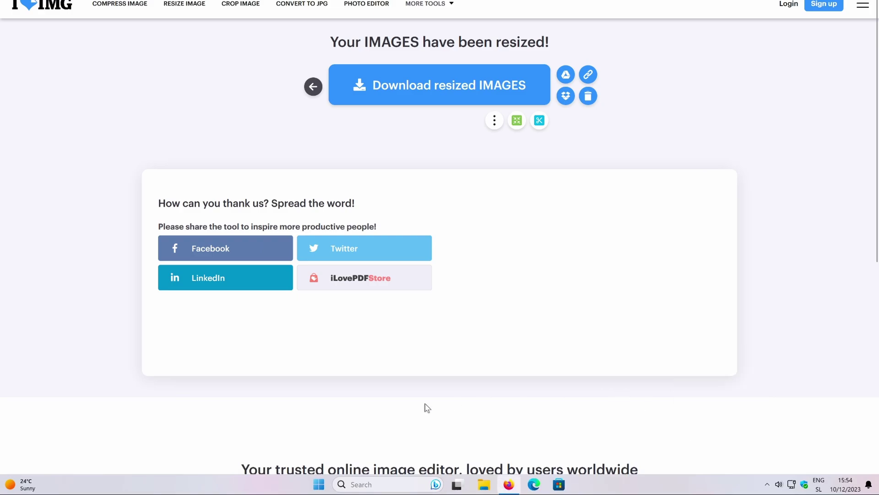
# - Bring up the running Lively Wallpaper app, minimize the browser, and move the Lively window toward the upper edge of the desktop
pyautogui.click(325, 484)
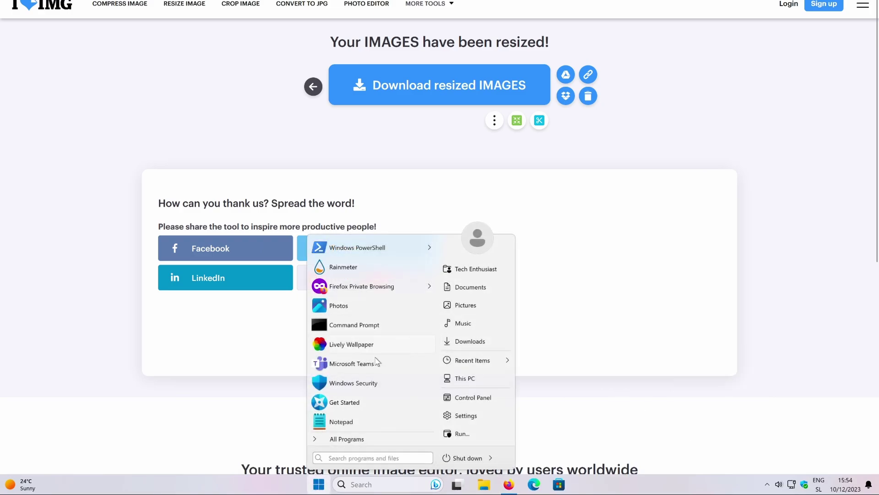
pyautogui.click(767, 484)
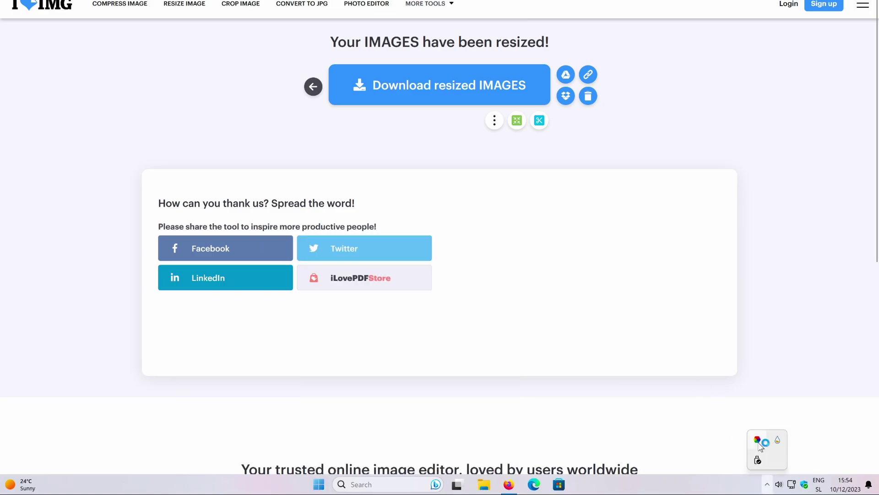
pyautogui.click(837, 4)
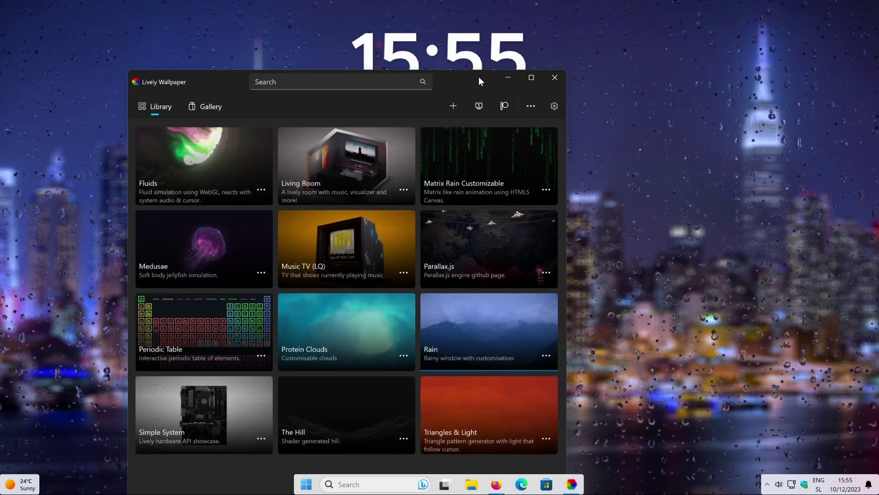
pyautogui.moveTo(479, 76); pyautogui.dragTo(452, 14)
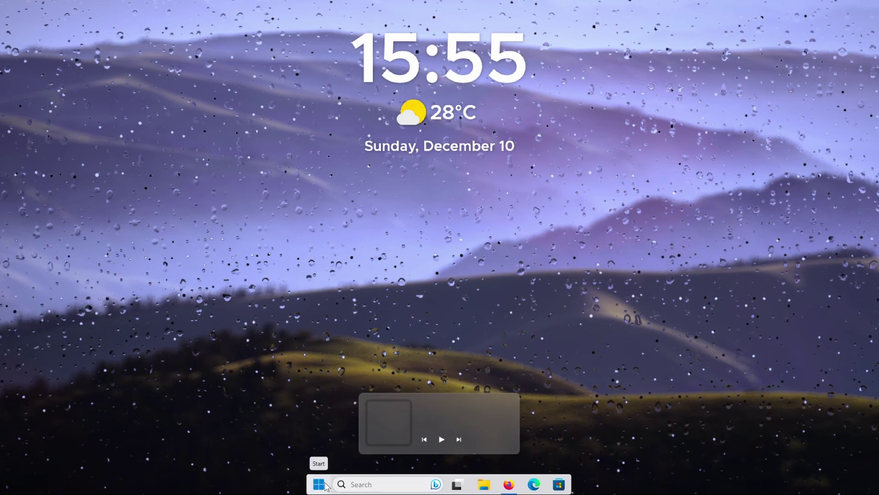
# - Exit the Rainmeter and Lively Wallpaper apps running in the background
pyautogui.click(512, 484)
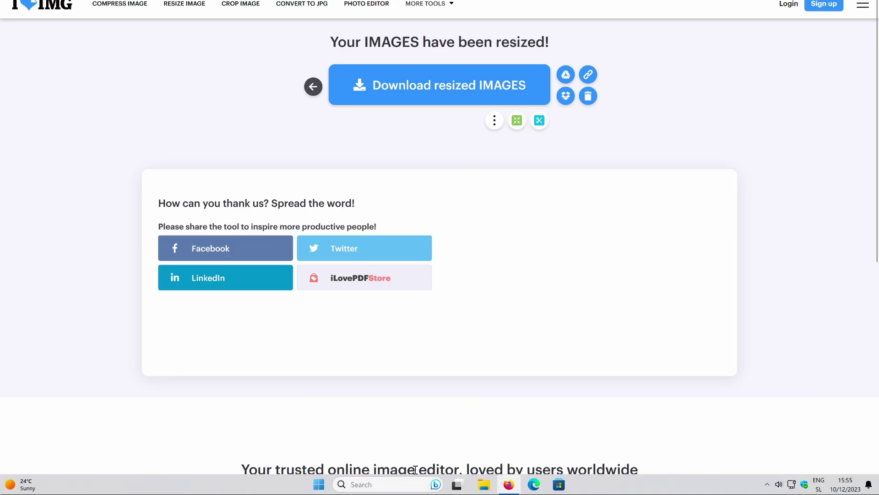
pyautogui.click(767, 485)
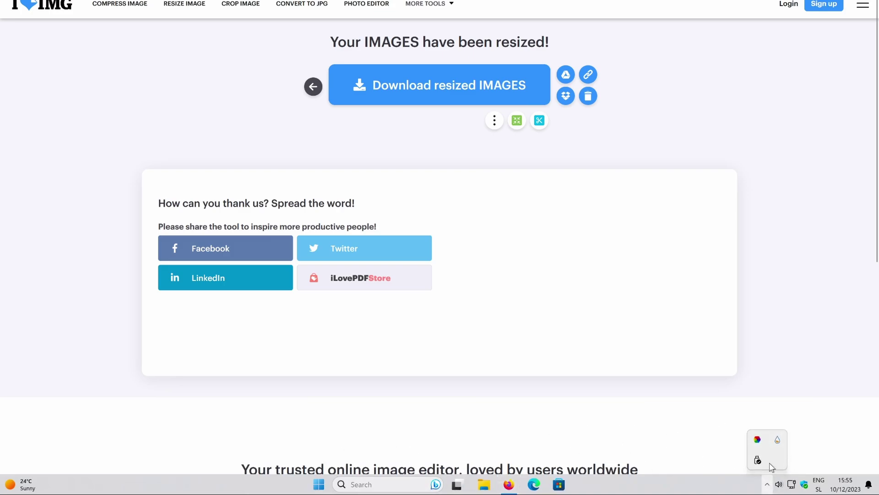
pyautogui.rightClick(779, 440)
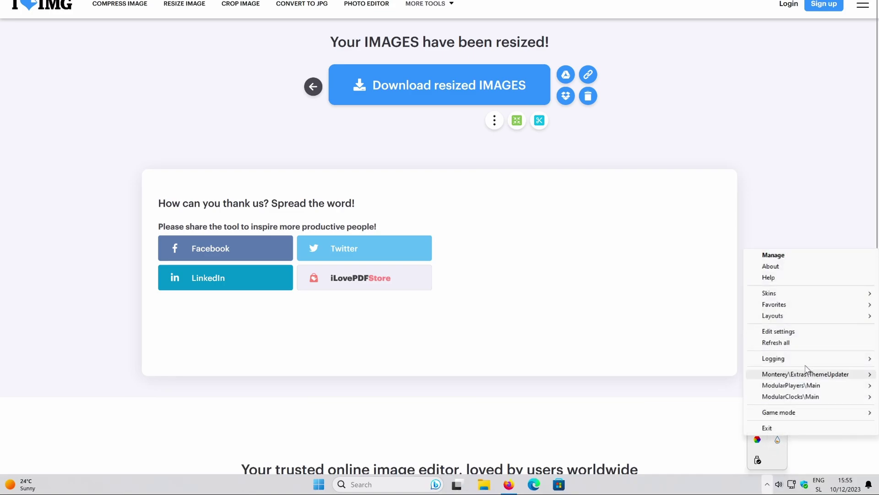
pyautogui.click(777, 429)
pyautogui.rightClick(758, 460)
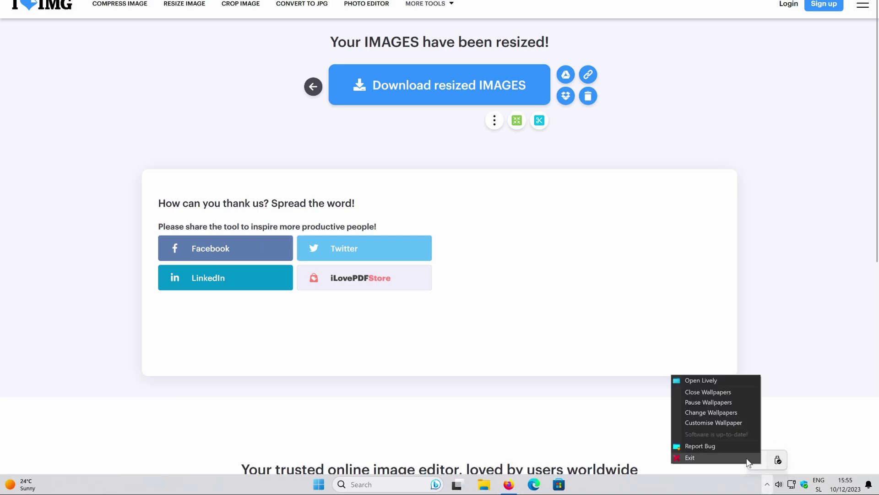
pyautogui.click(749, 459)
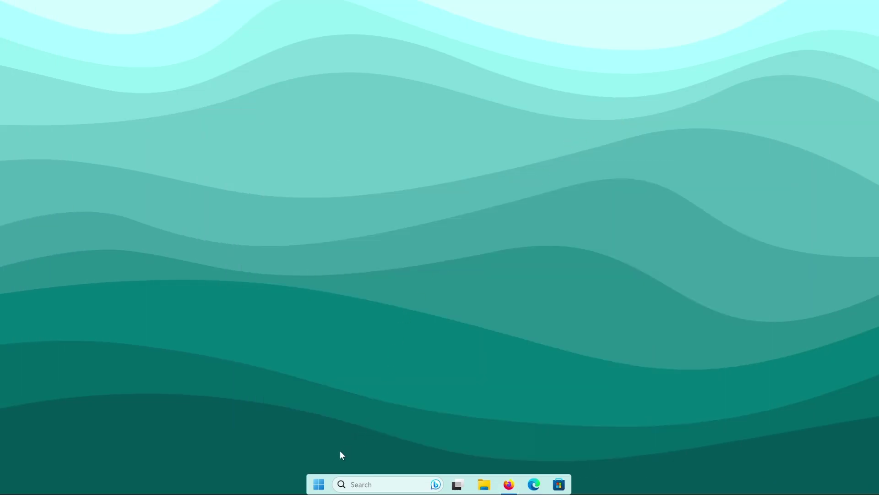
# - Open the list of installed apps in Windows Settings
pyautogui.click(319, 484)
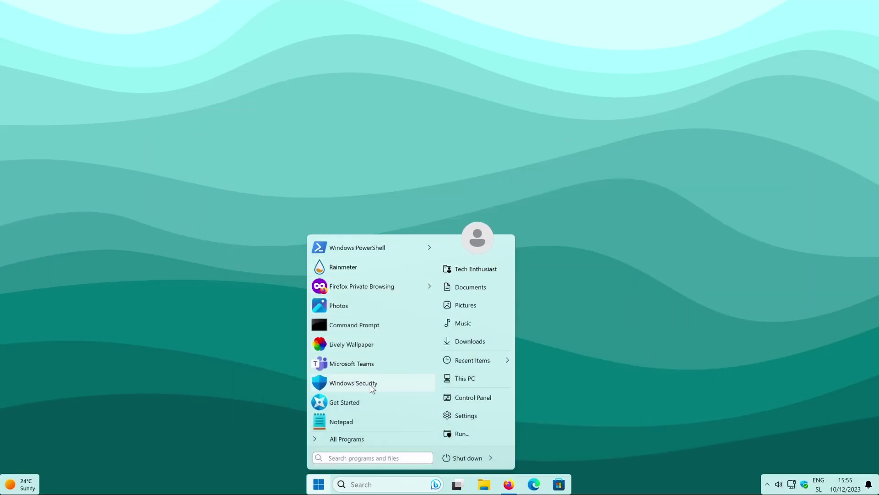
pyautogui.click(467, 415)
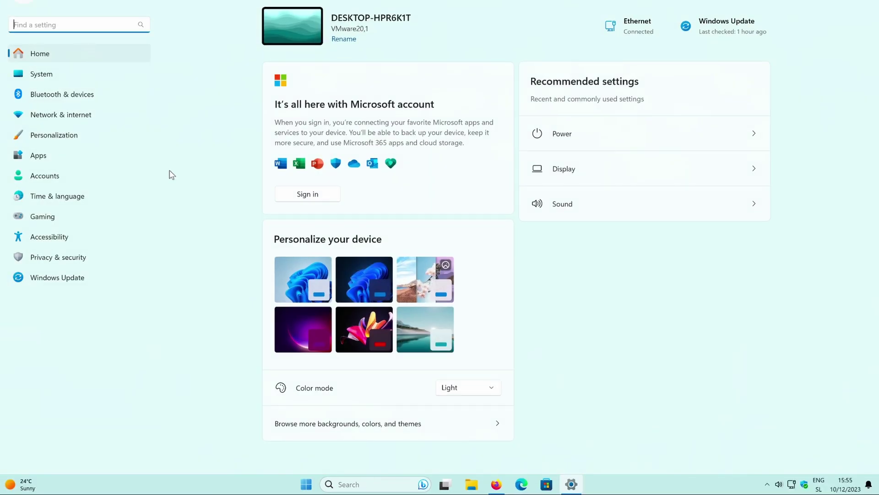
pyautogui.click(111, 156)
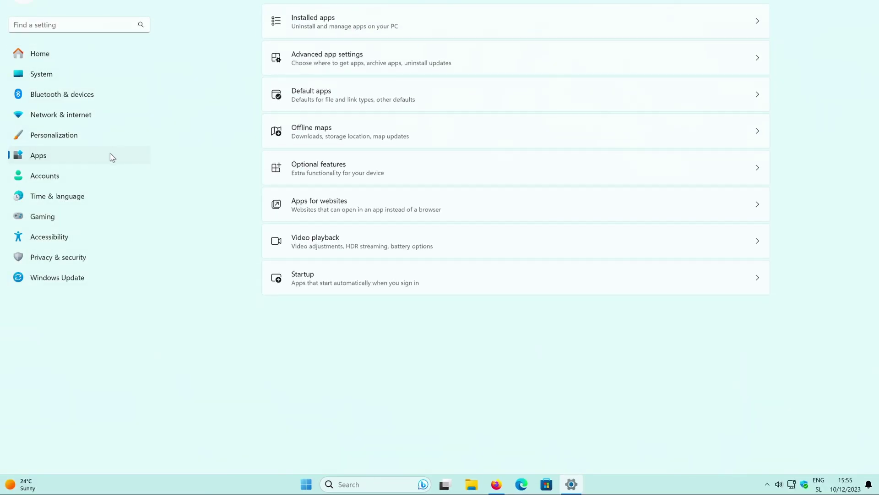
pyautogui.click(378, 23)
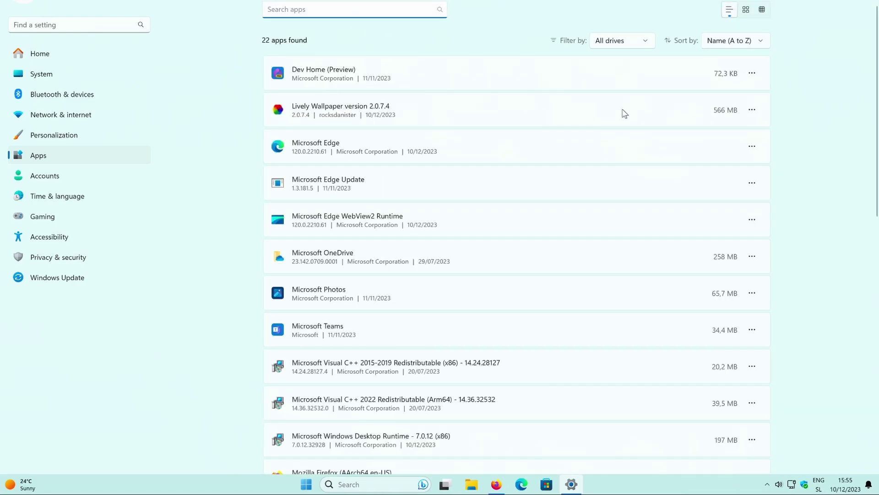
# - Uninstall Lively Wallpaper version 2.0.7.4, allowing its uninstaller to make changes and confirming the removal of all its components
pyautogui.click(752, 109)
pyautogui.click(660, 145)
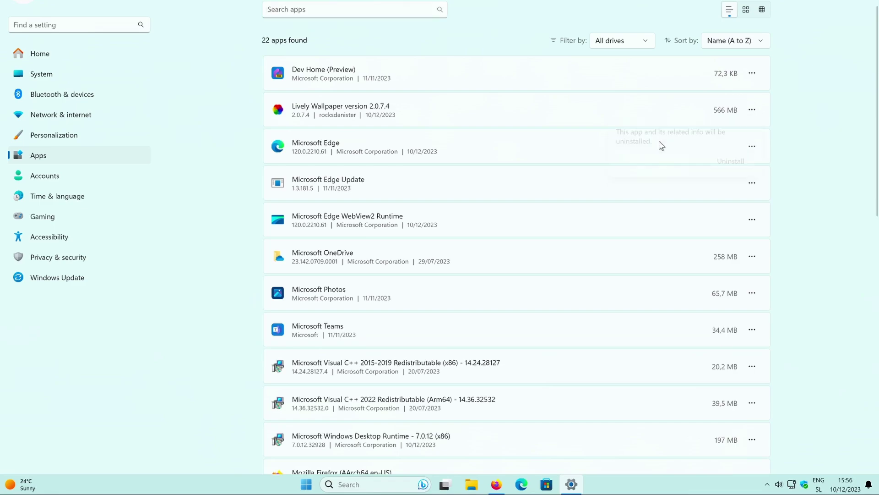
pyautogui.click(717, 164)
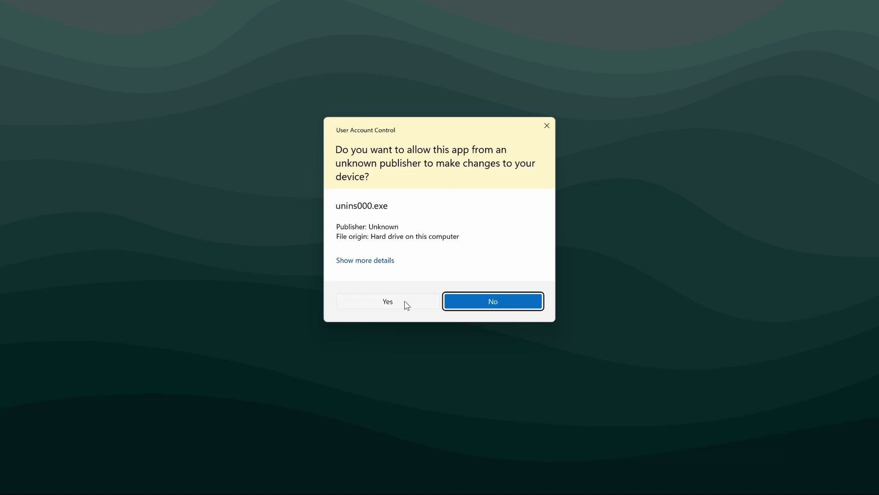
pyautogui.click(405, 304)
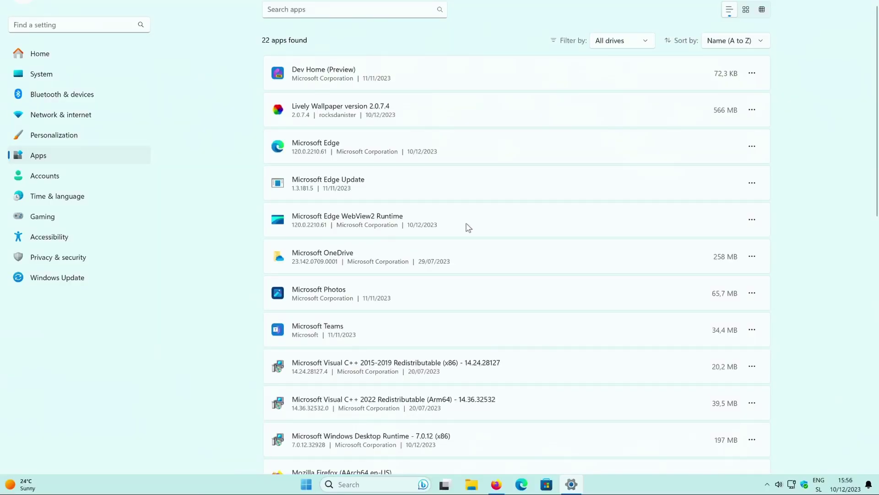
pyautogui.scroll(-10, 448, 178)
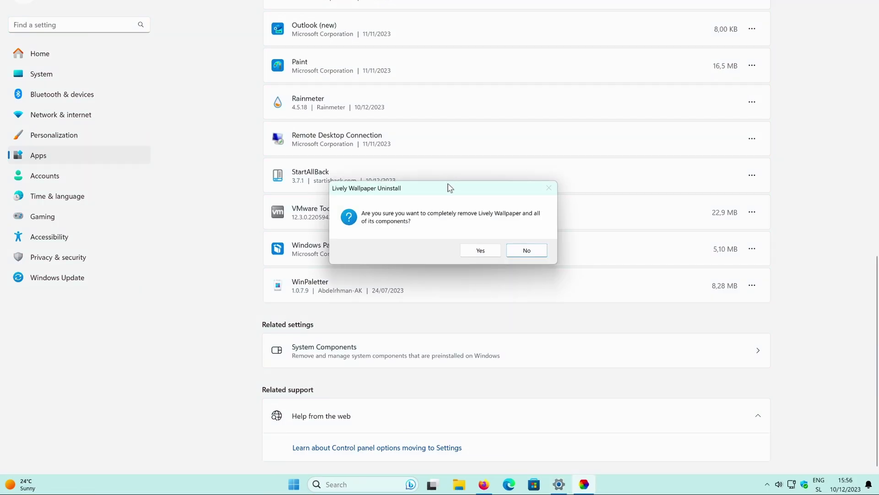
pyautogui.click(481, 251)
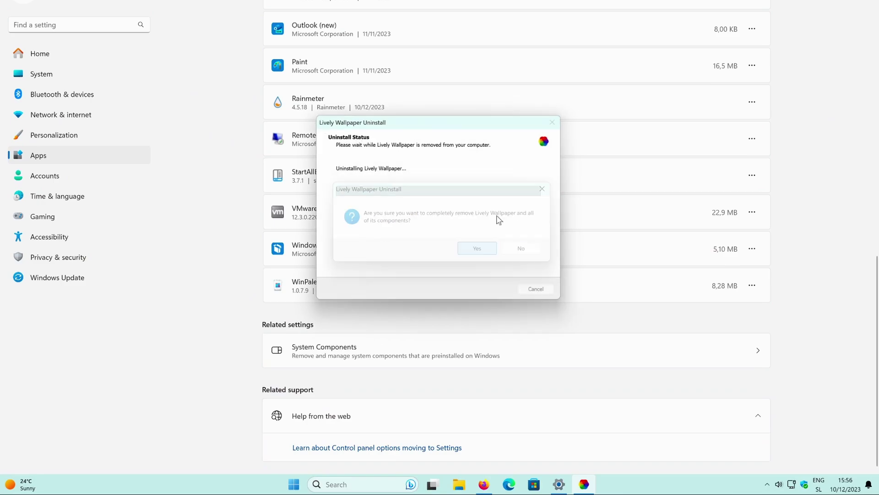